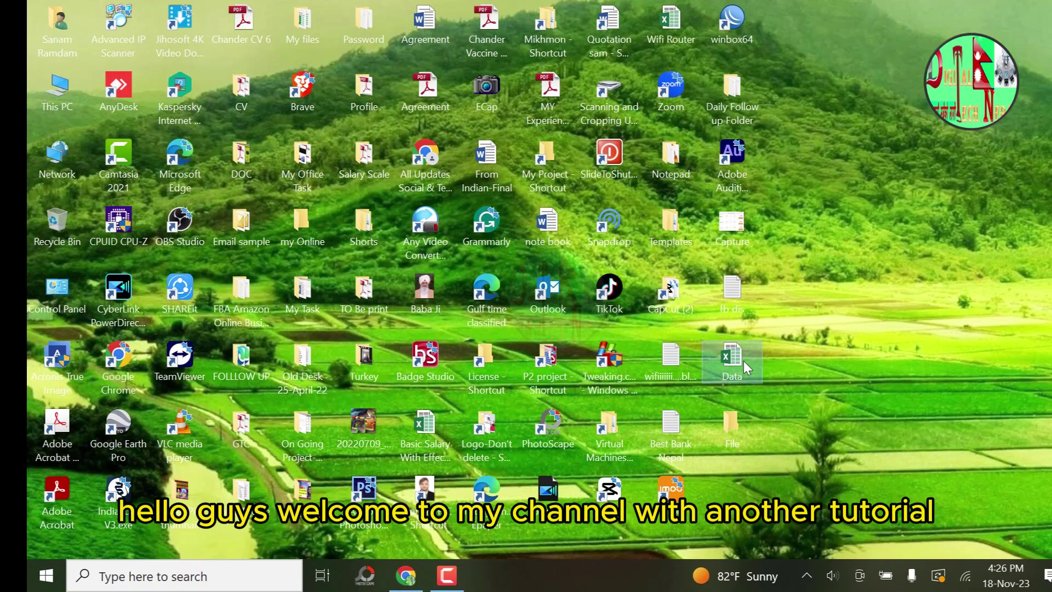
Step: Try opening Data.xlsx and copying it into the File folder; both attempts fail
{"action": "double_click", "coordinate": [744, 361]}
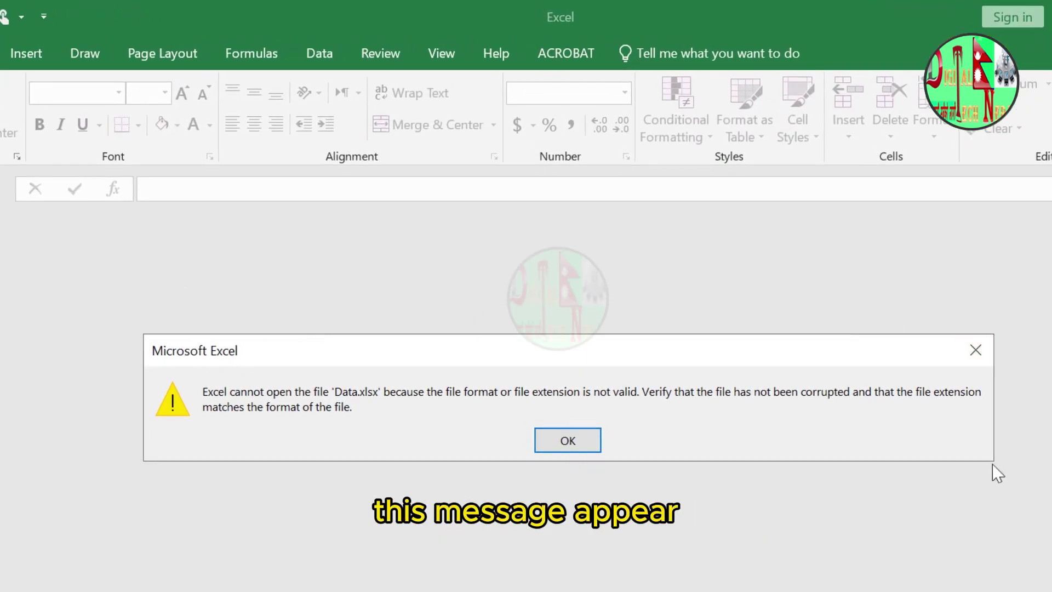
{"action": "left_click", "coordinate": [567, 441]}
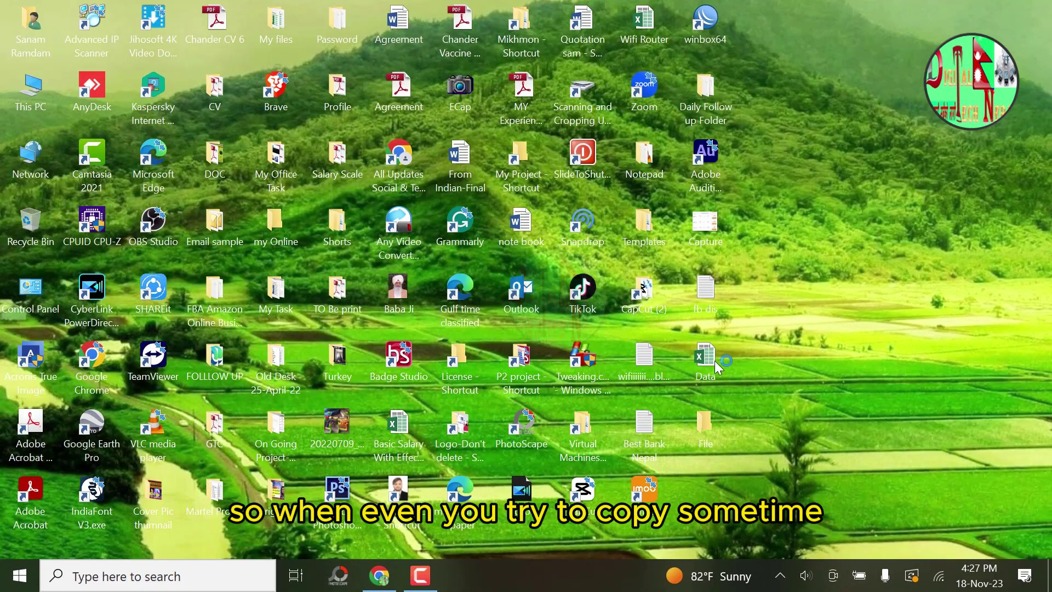
{"action": "right_click", "coordinate": [717, 362]}
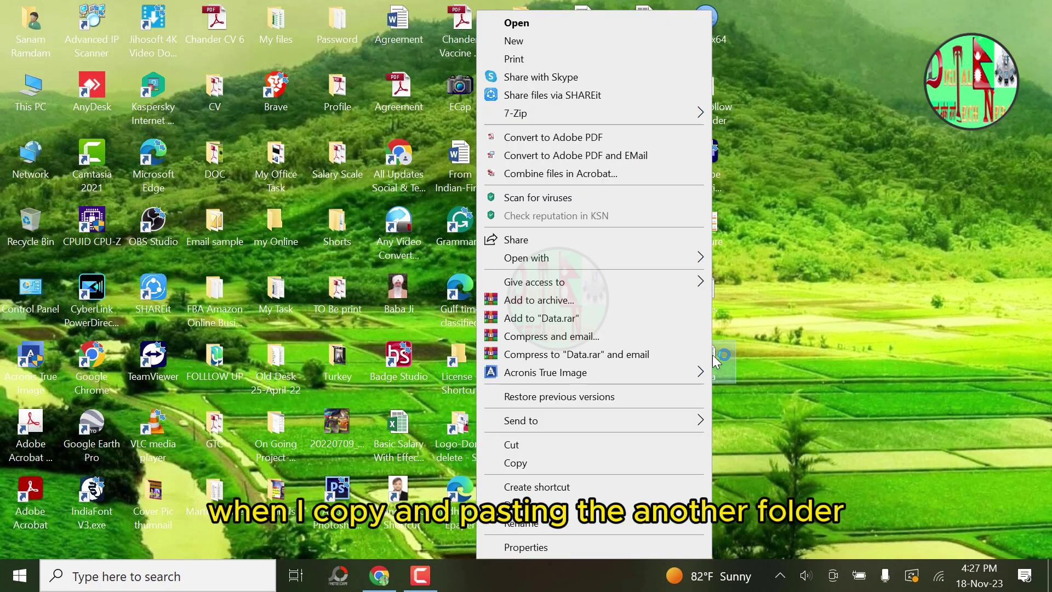
{"action": "left_click", "coordinate": [556, 468]}
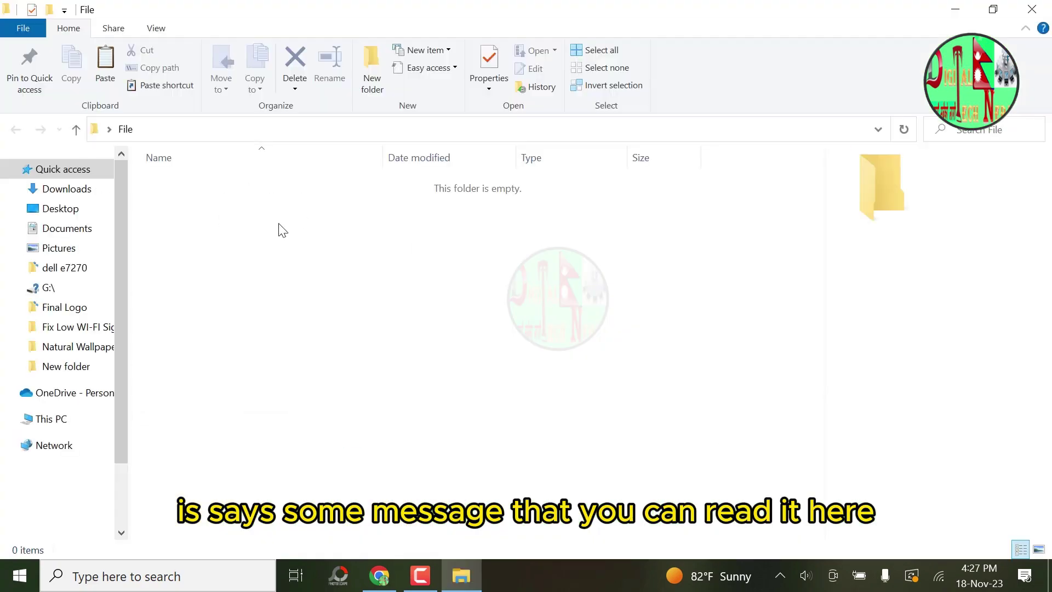
{"action": "right_click", "coordinate": [279, 229]}
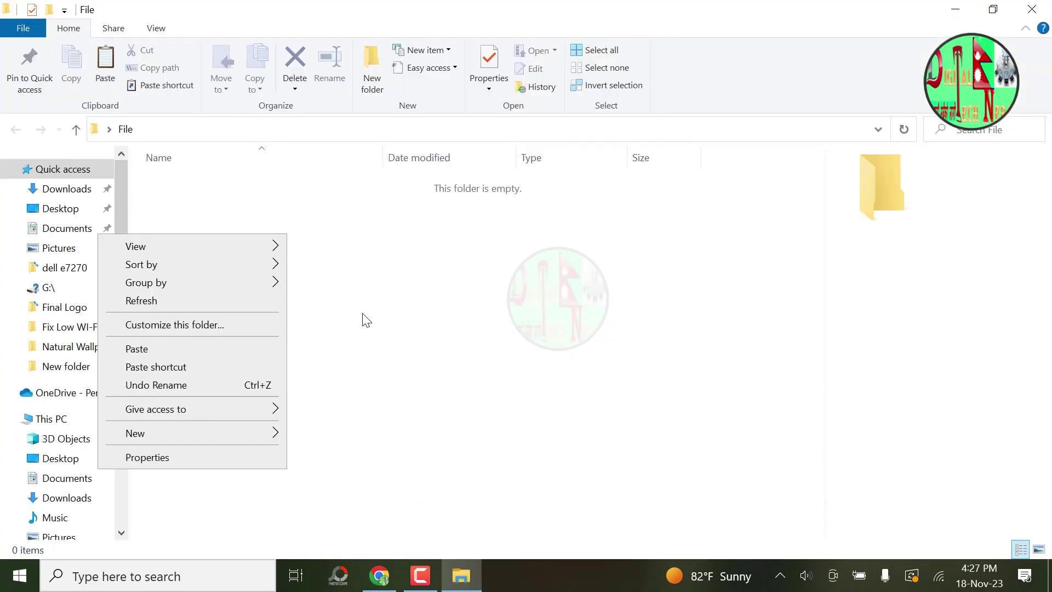
{"action": "left_click", "coordinate": [197, 350]}
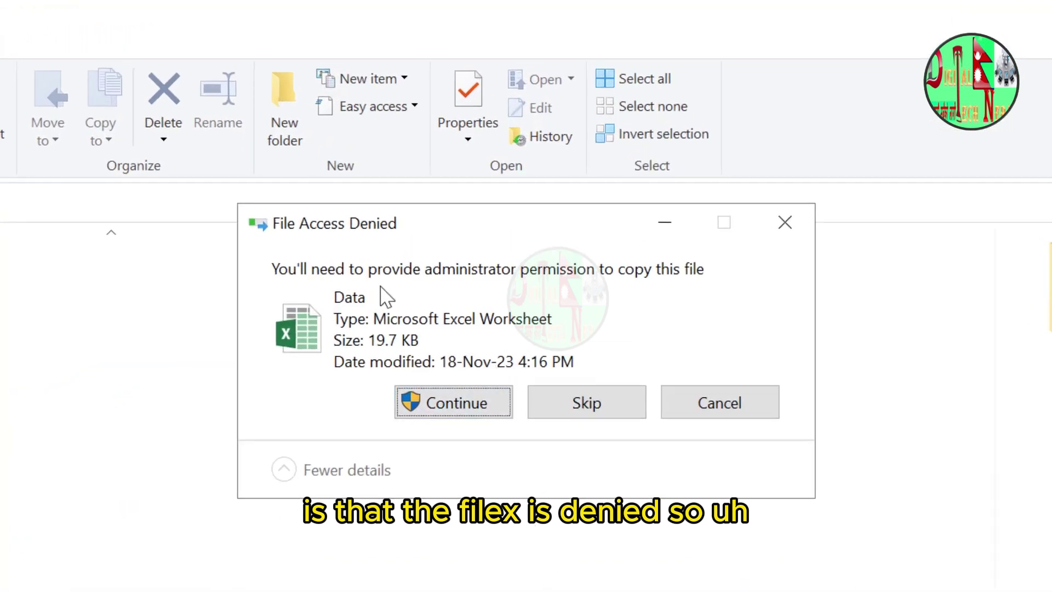
{"action": "left_click", "coordinate": [443, 407]}
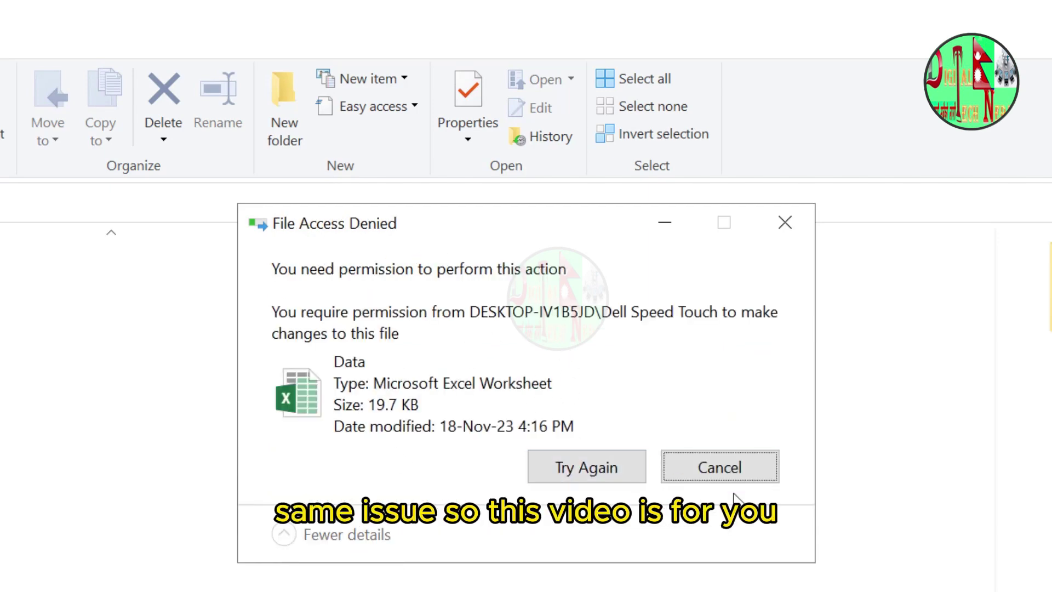
{"action": "left_click", "coordinate": [720, 468]}
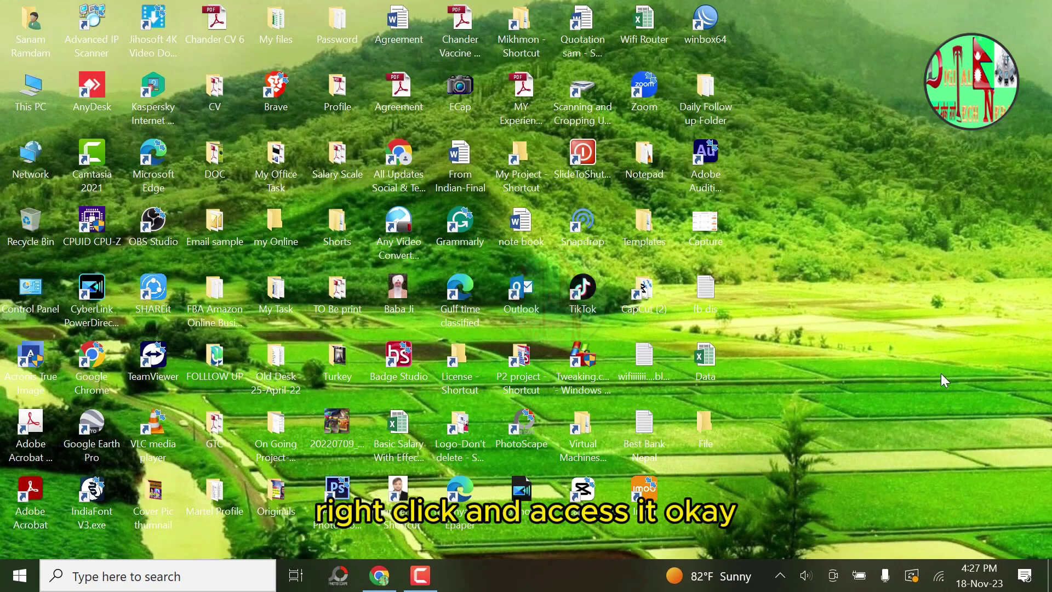
Step: In Data.xlsx properties, keep Excel as the .xlsx app and apply it
{"action": "right_click", "coordinate": [718, 360]}
{"action": "left_click", "coordinate": [606, 548]}
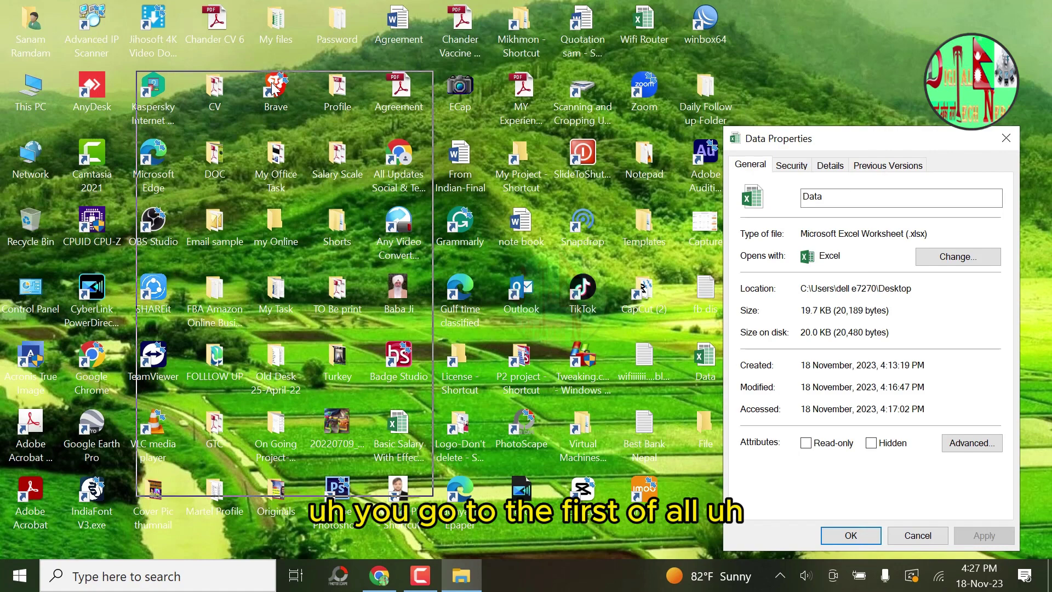
{"action": "left_click_drag", "start_coordinate": [863, 144], "coordinate": [450, 76]}
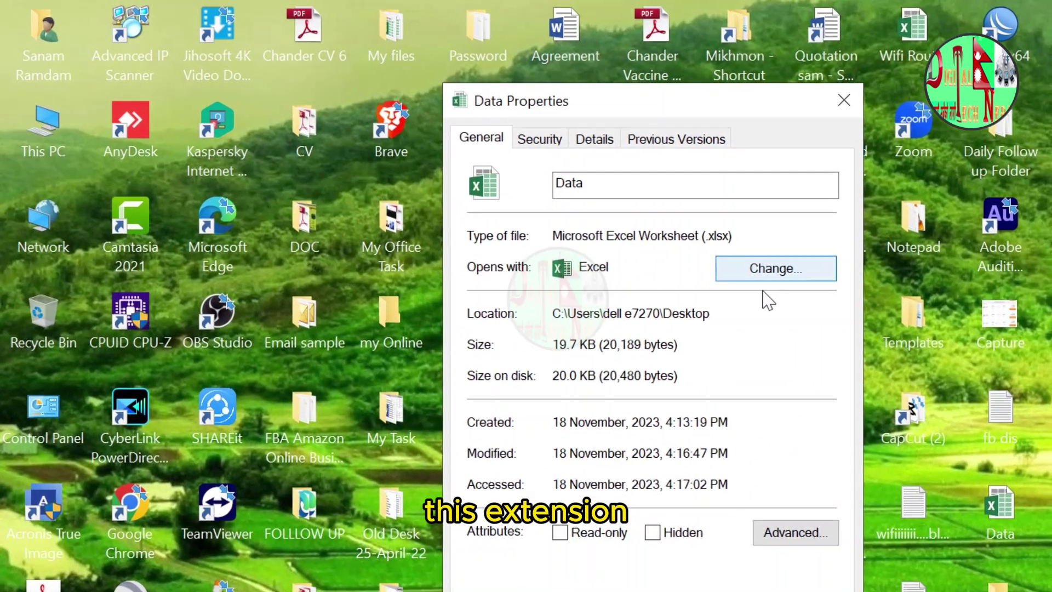
{"action": "left_click", "coordinate": [547, 189]}
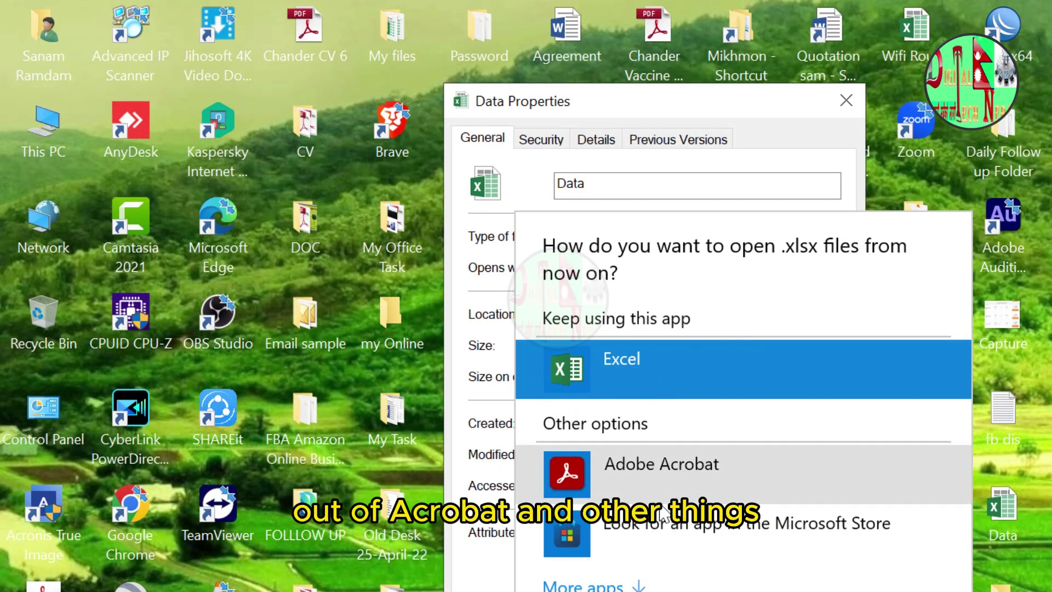
{"action": "left_click", "coordinate": [739, 575]}
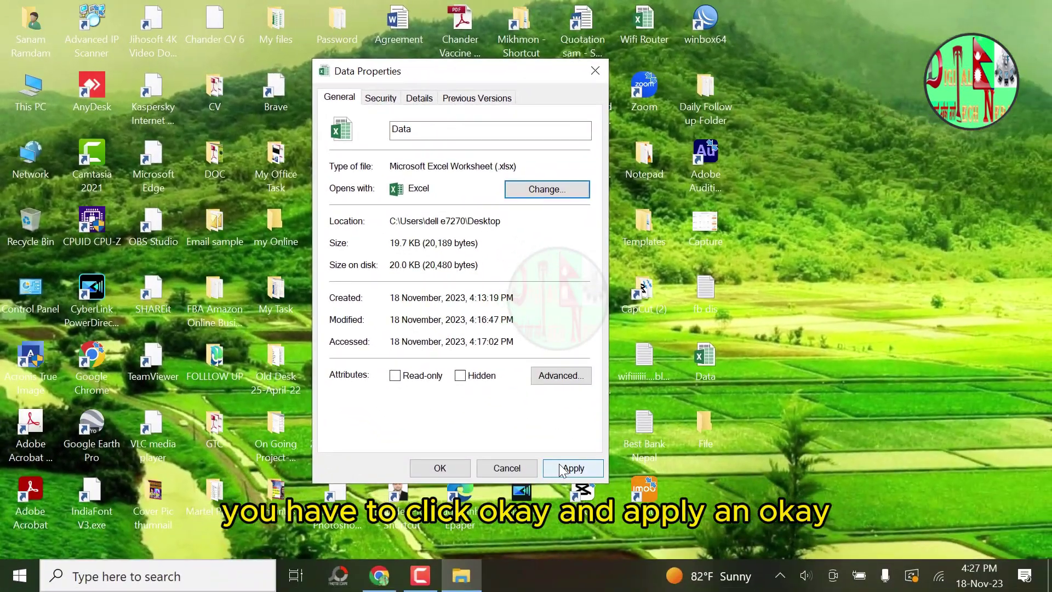
{"action": "left_click", "coordinate": [586, 479]}
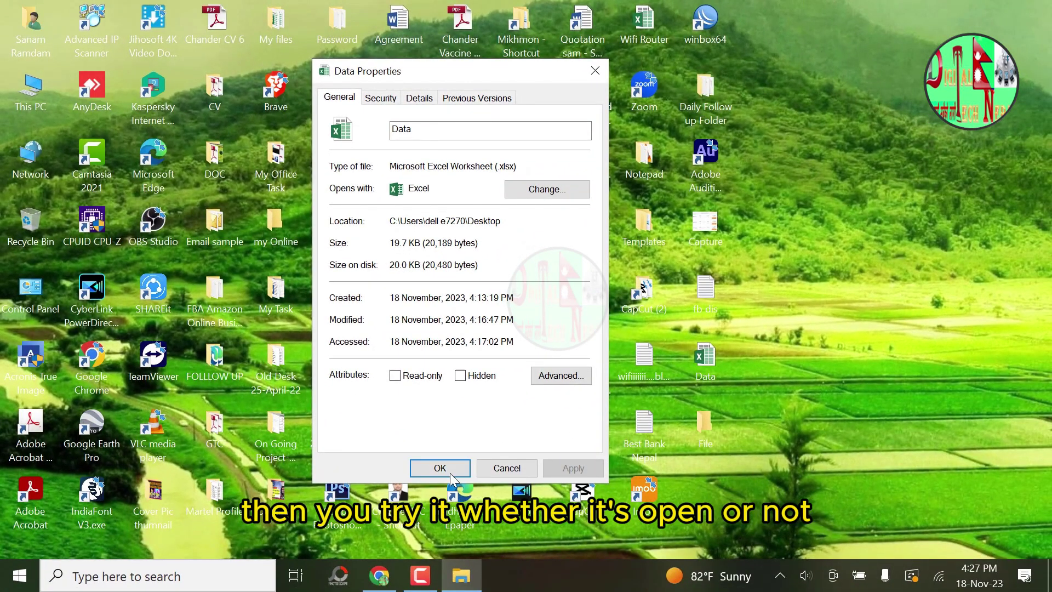
{"action": "left_click", "coordinate": [439, 468]}
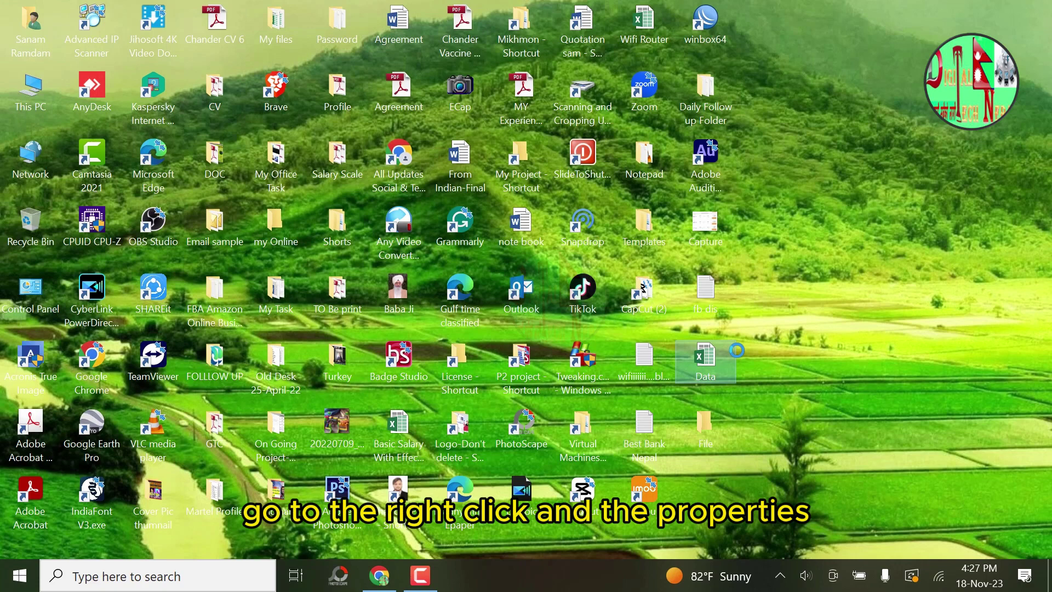
Step: Open the Advanced Security Settings from the Security tab of Data.xlsx properties
{"action": "right_click", "coordinate": [709, 362]}
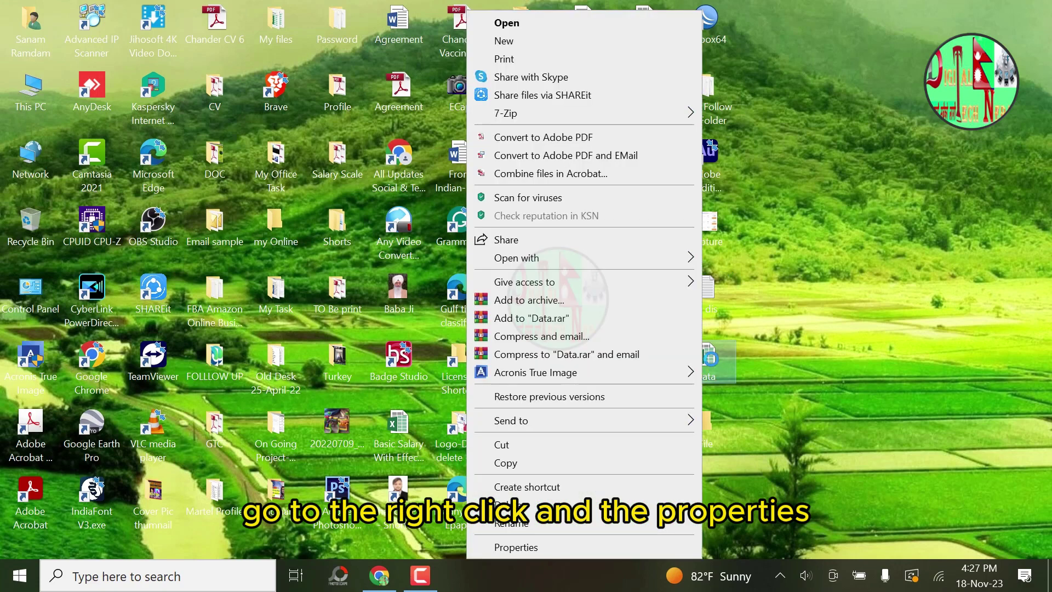
{"action": "left_click", "coordinate": [537, 548]}
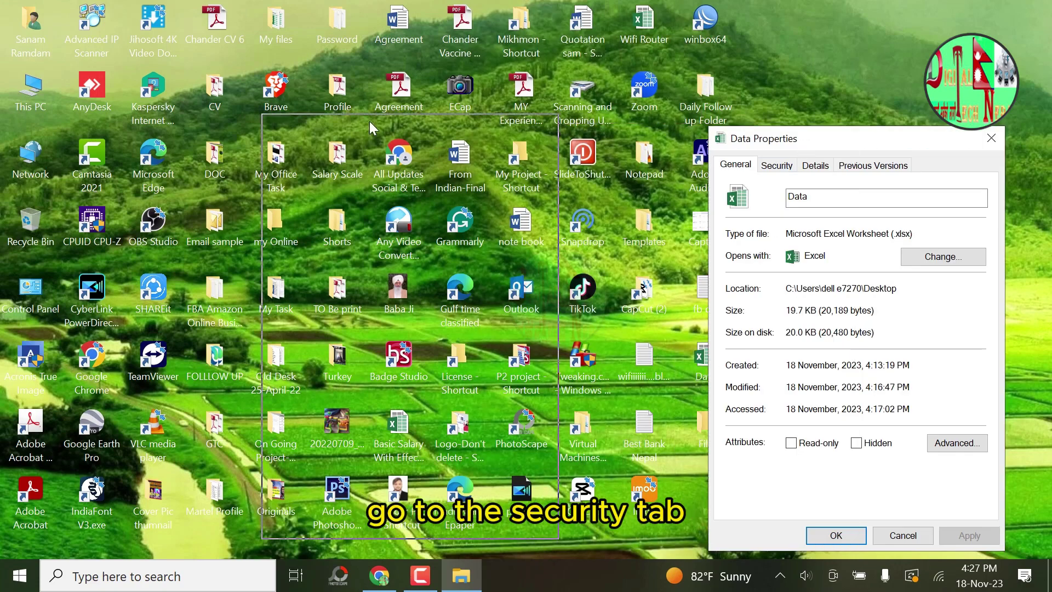
{"action": "left_click_drag", "start_coordinate": [819, 139], "coordinate": [374, 128]}
{"action": "left_click", "coordinate": [330, 154]}
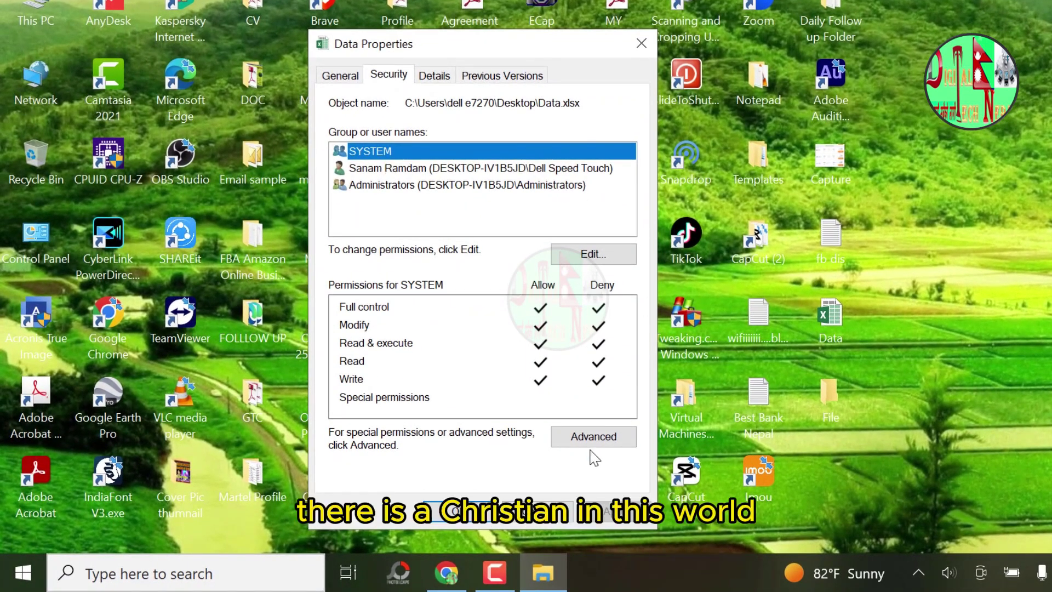
{"action": "left_click", "coordinate": [594, 437]}
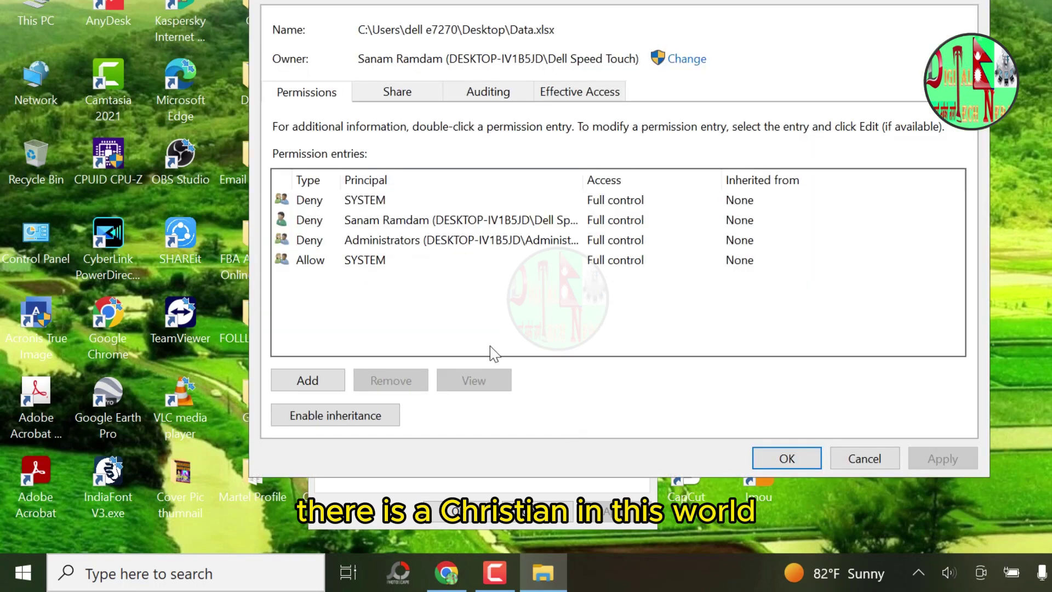
Step: Review the Deny and Allow entries for SYSTEM, Administrators and the user, and enable inheritance
{"action": "left_click", "coordinate": [375, 202]}
{"action": "left_click", "coordinate": [378, 221]}
{"action": "left_click", "coordinate": [378, 242]}
{"action": "left_click", "coordinate": [367, 262]}
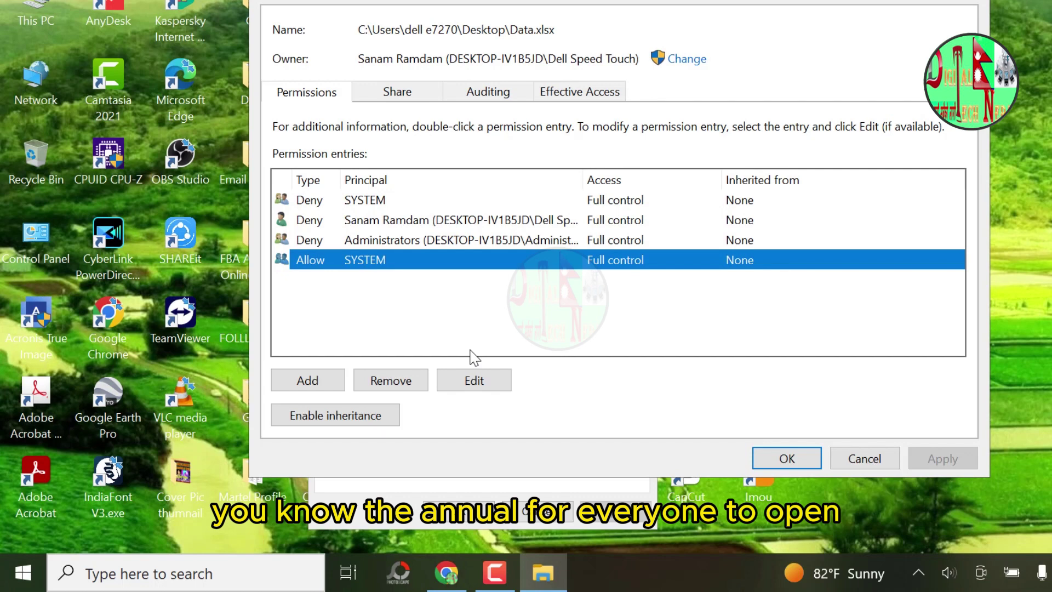
{"action": "left_click", "coordinate": [338, 201]}
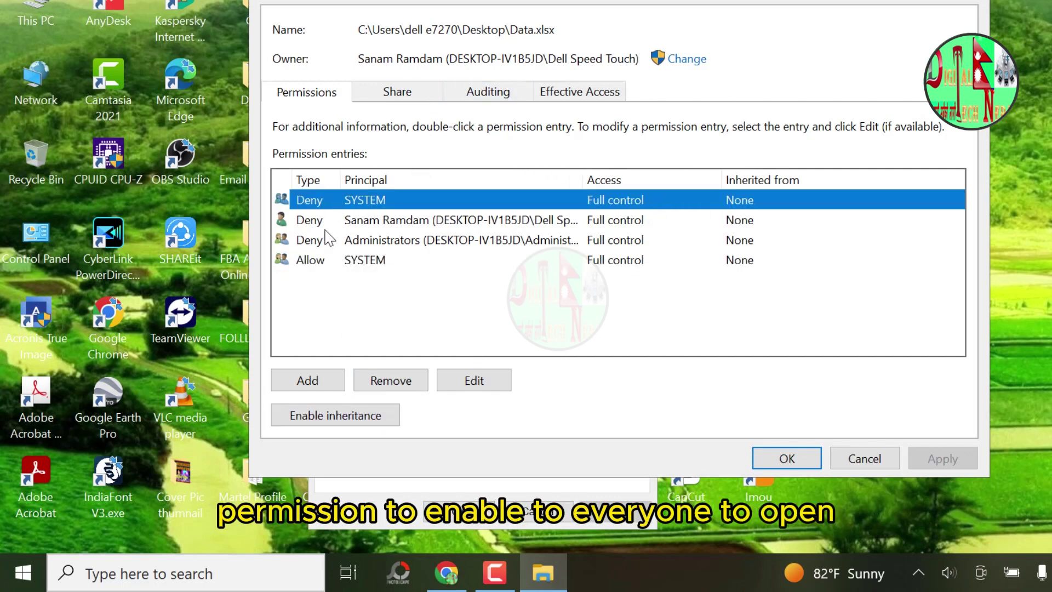
{"action": "left_click", "coordinate": [328, 417]}
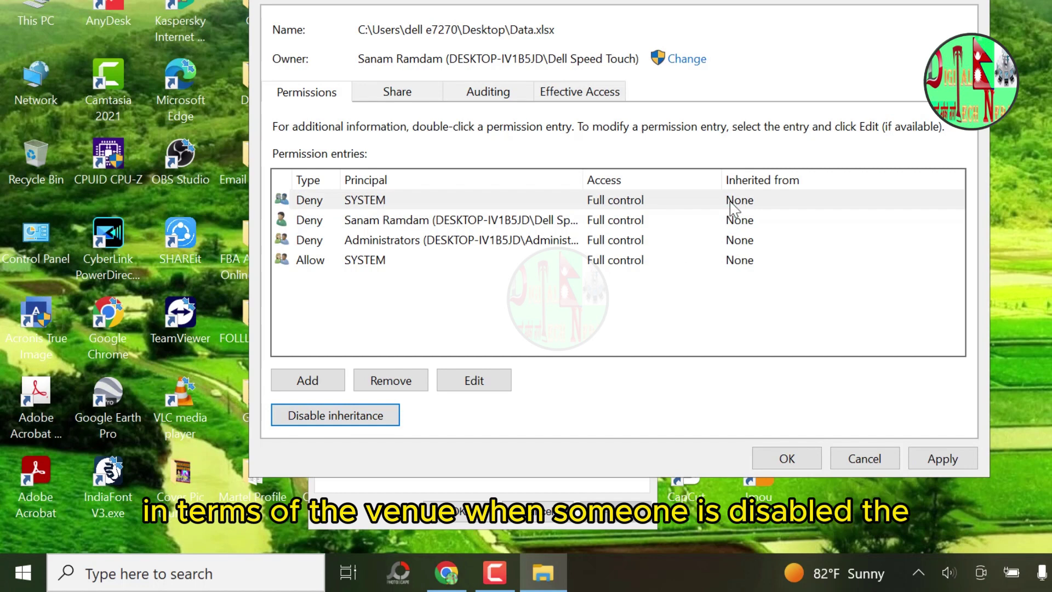
{"action": "left_click", "coordinate": [403, 220]}
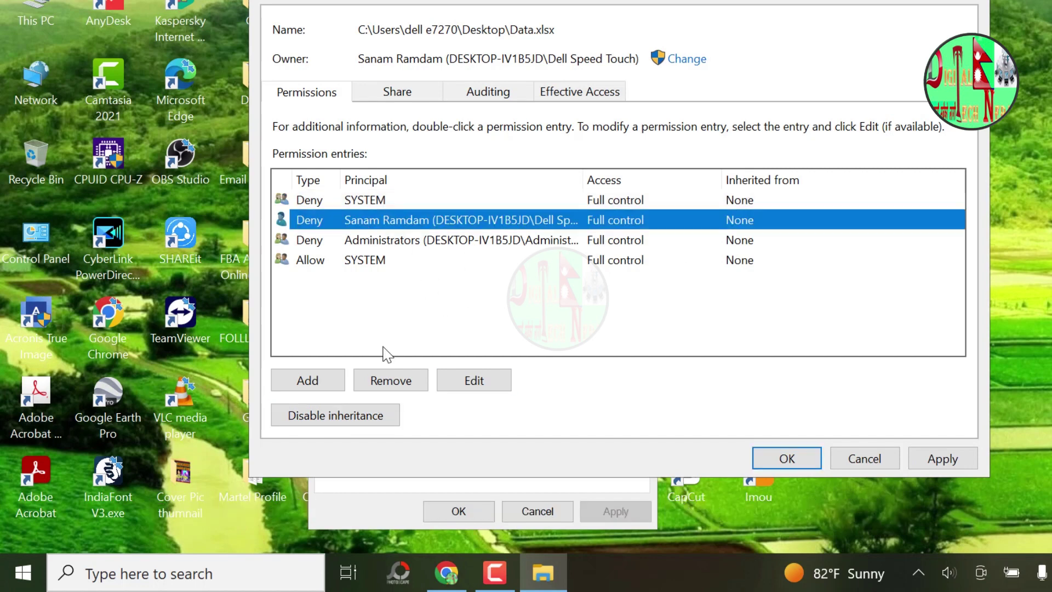
{"action": "left_click", "coordinate": [420, 240]}
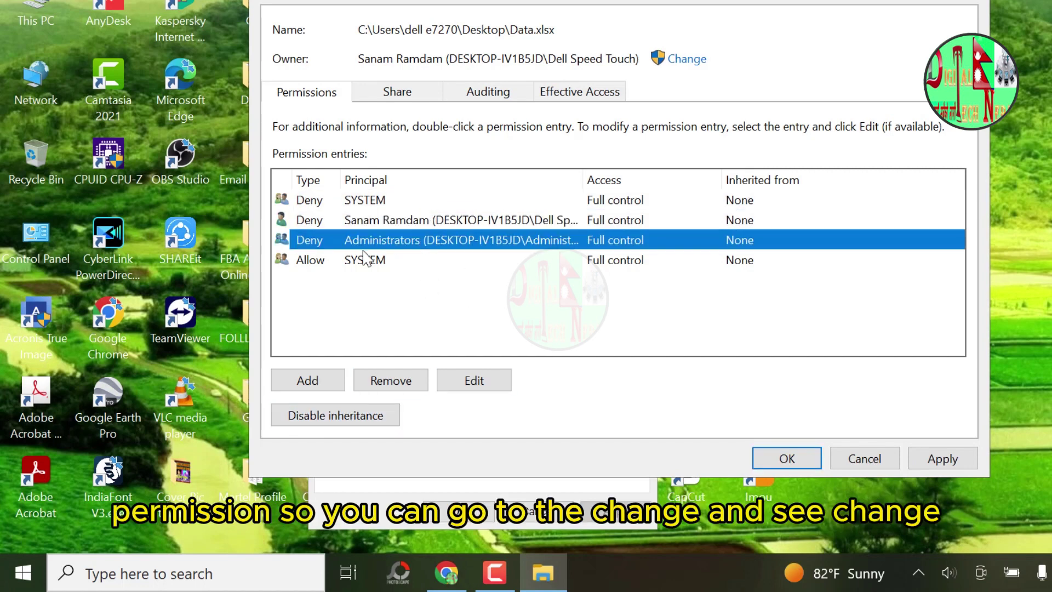
{"action": "left_click", "coordinate": [370, 261]}
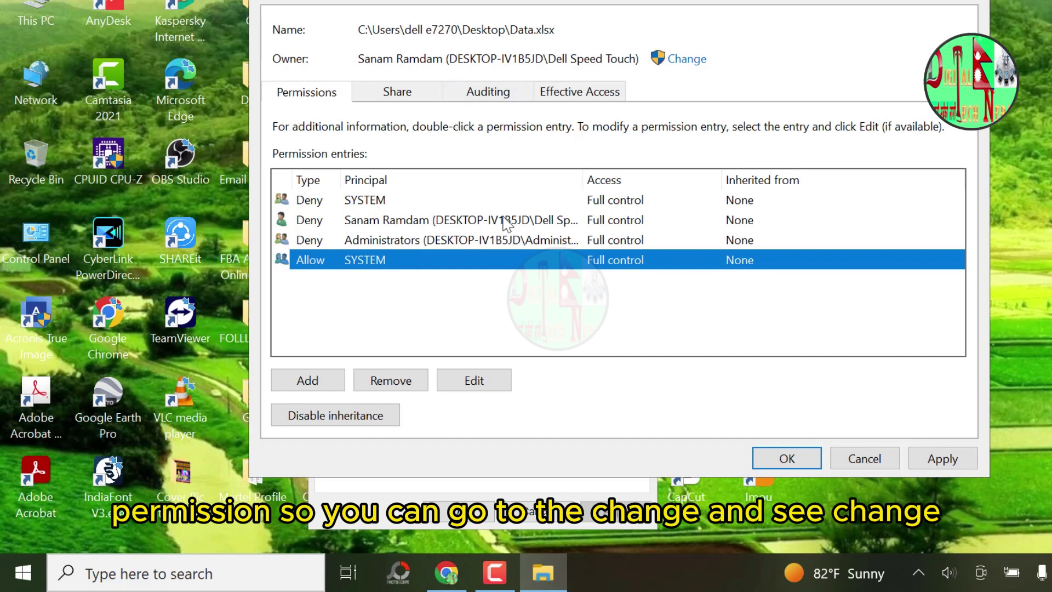
Step: Start changing the owner, saving pending changes, and list all users and groups
{"action": "left_click", "coordinate": [687, 59]}
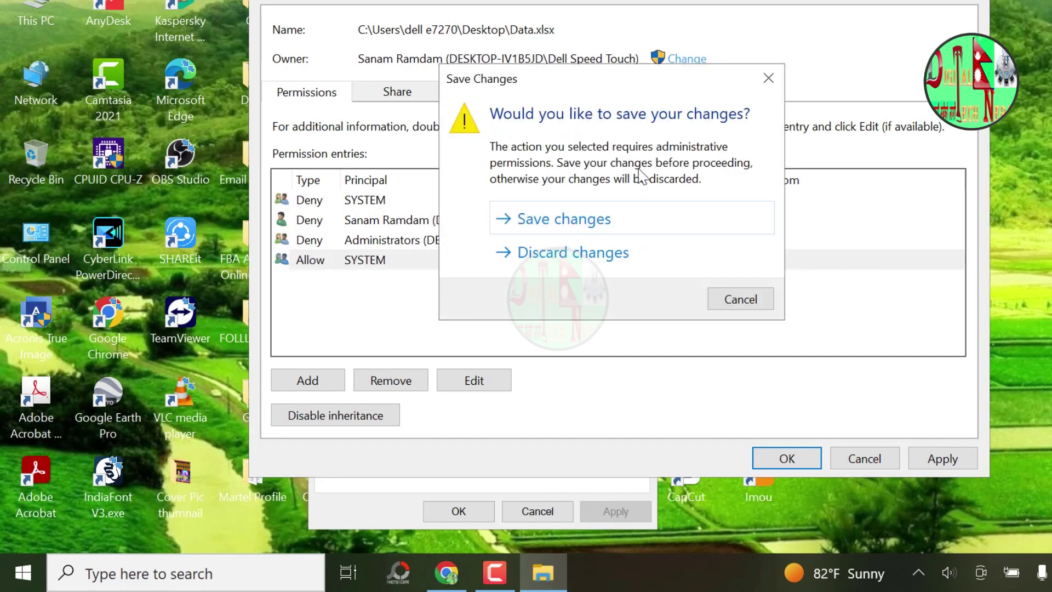
{"action": "left_click", "coordinate": [575, 222]}
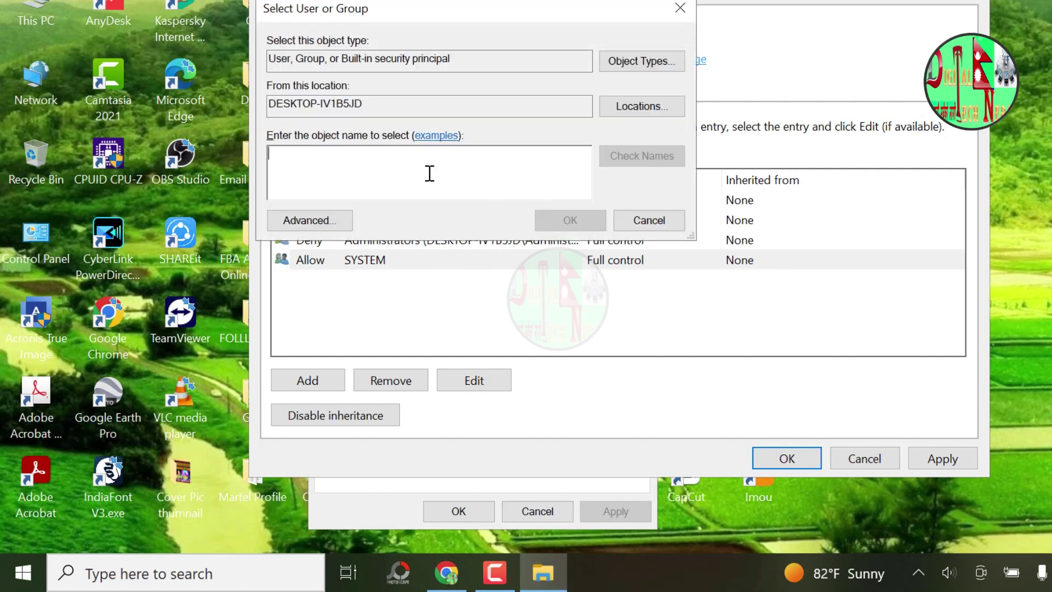
{"action": "type", "text": "e"}
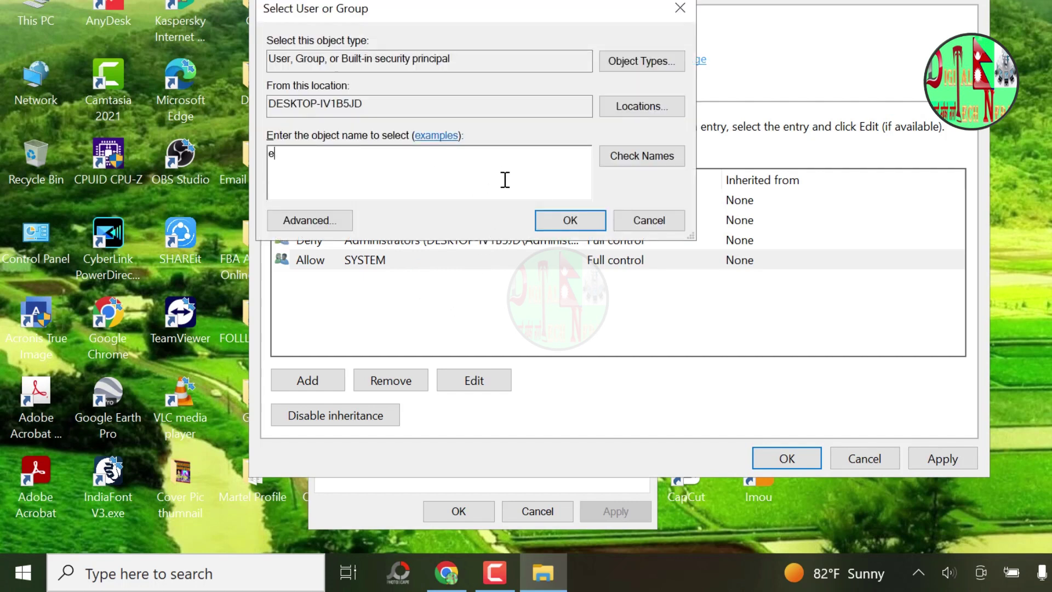
{"action": "type", "text": "veryon"}
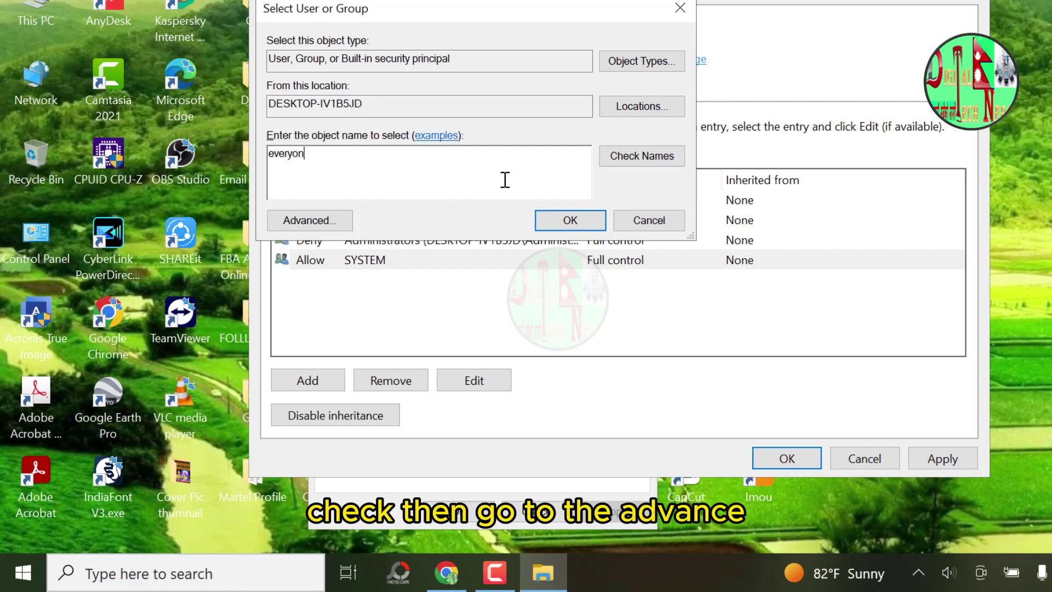
{"action": "type", "text": "e"}
{"action": "left_click", "coordinate": [641, 156]}
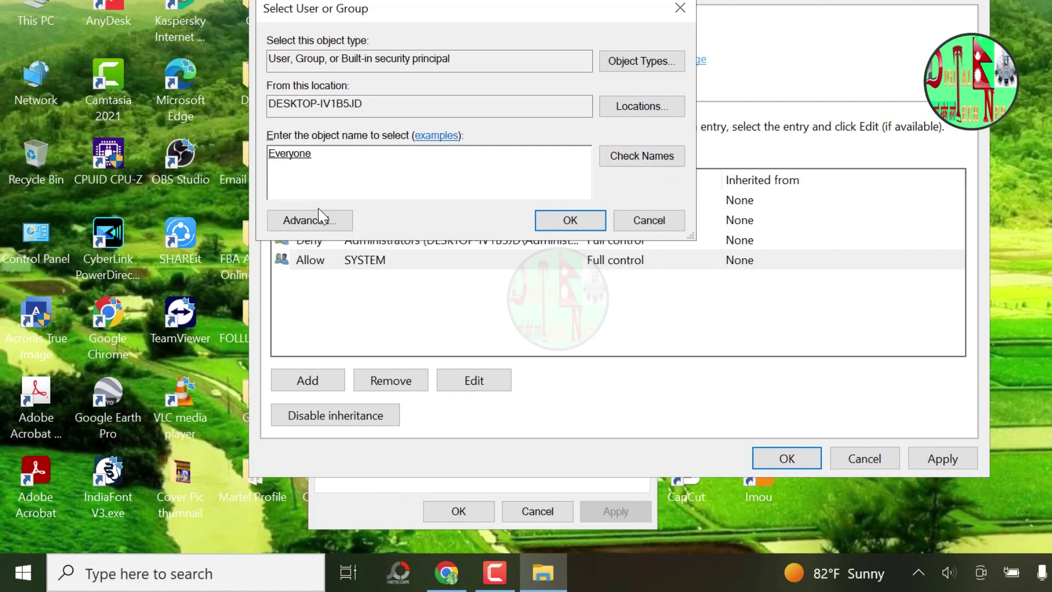
{"action": "left_click", "coordinate": [337, 220]}
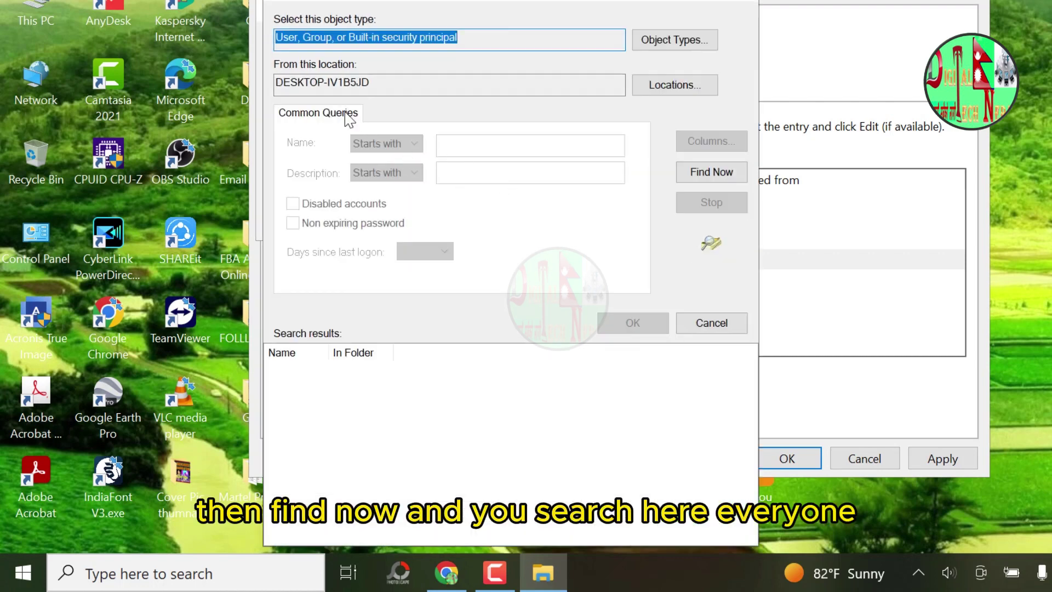
{"action": "left_click", "coordinate": [712, 171]}
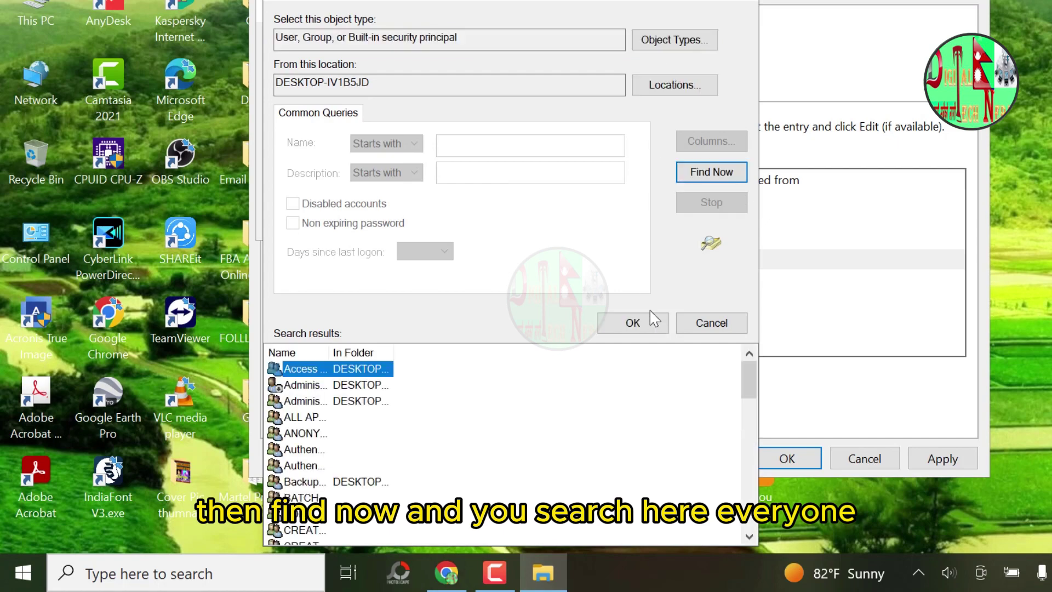
Step: Pick Everyone from the search results and confirm it as the file's owner
{"action": "left_click", "coordinate": [423, 433]}
{"action": "scroll", "coordinate": [422, 434], "scroll_direction": "down", "scroll_amount": 3}
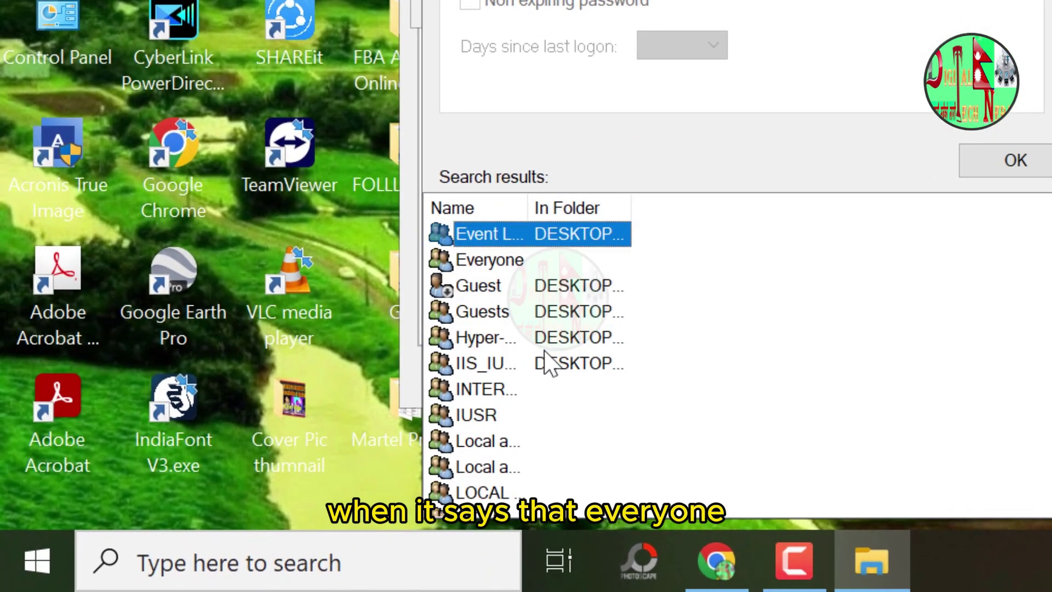
{"action": "left_click", "coordinate": [529, 285]}
{"action": "key", "text": "Up"}
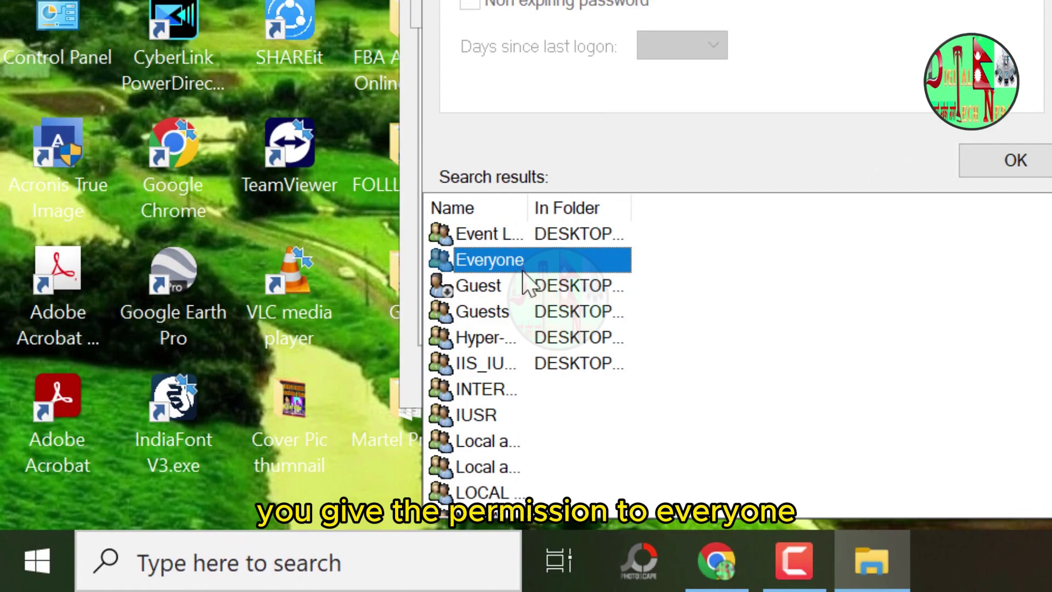
{"action": "double_click", "coordinate": [529, 272]}
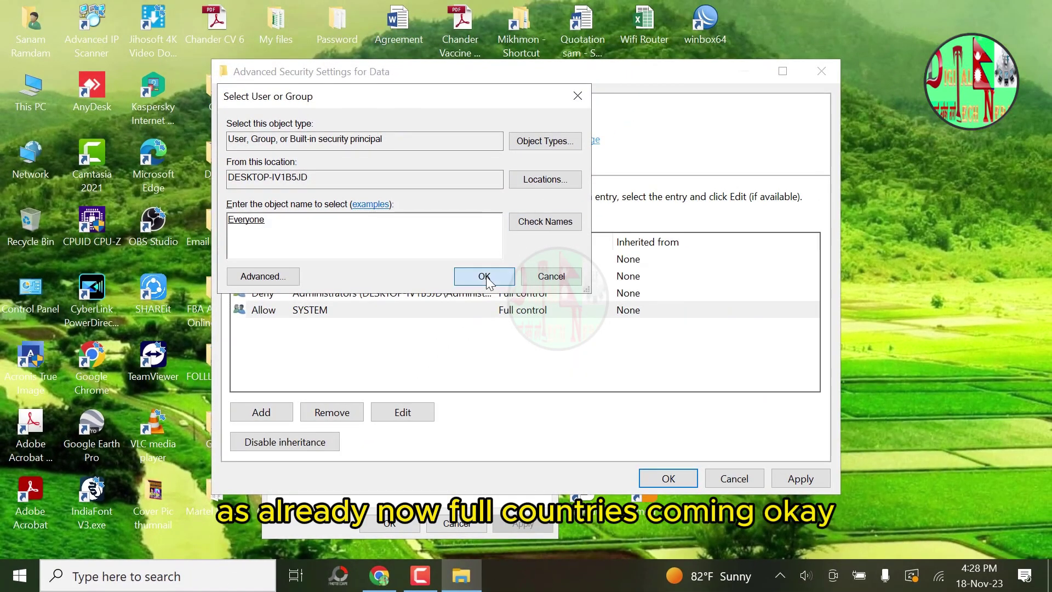
{"action": "left_click", "coordinate": [484, 277]}
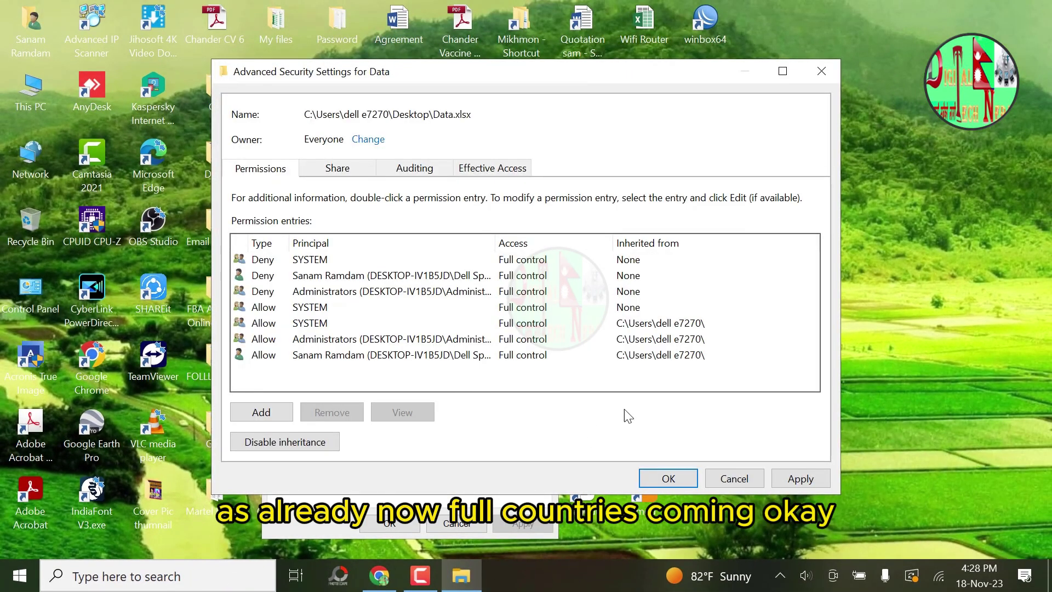
Step: Inspect the SYSTEM, Administrators and user permission entries
{"action": "left_click", "coordinate": [679, 323]}
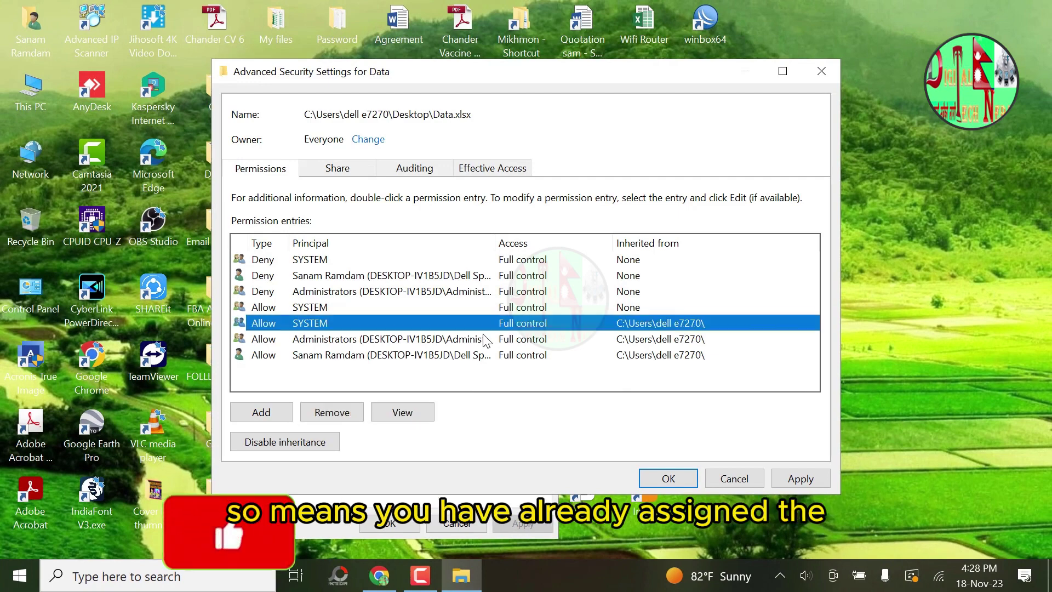
{"action": "left_click", "coordinate": [470, 340]}
{"action": "left_click", "coordinate": [369, 355]}
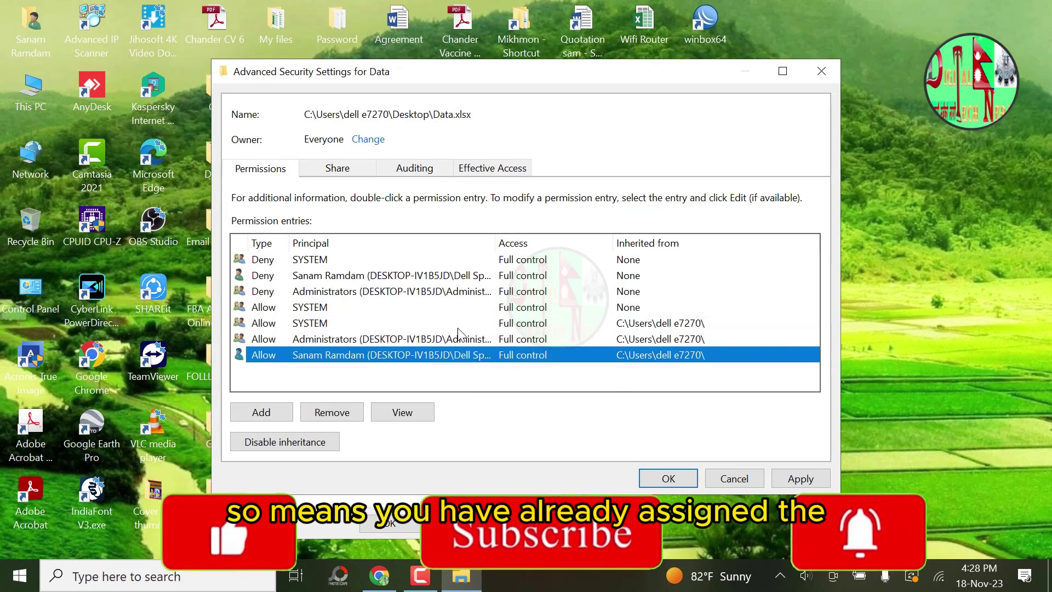
{"action": "left_click", "coordinate": [427, 339]}
{"action": "left_click", "coordinate": [394, 323]}
{"action": "left_click", "coordinate": [331, 412]}
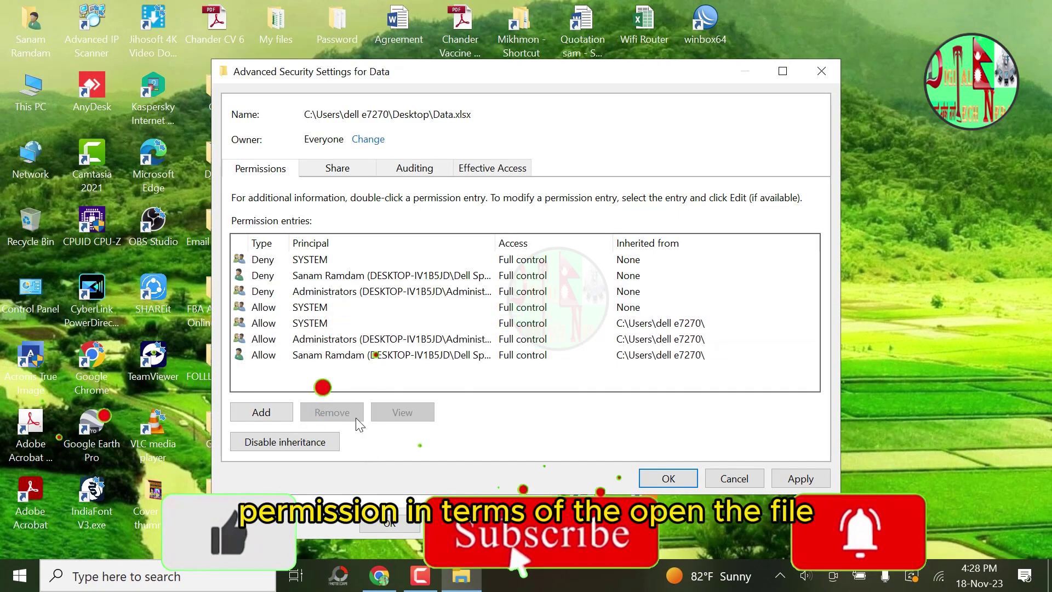
Step: Apply the ownership change, then clear SYSTEM's and the user's Deny permissions
{"action": "left_click", "coordinate": [800, 479]}
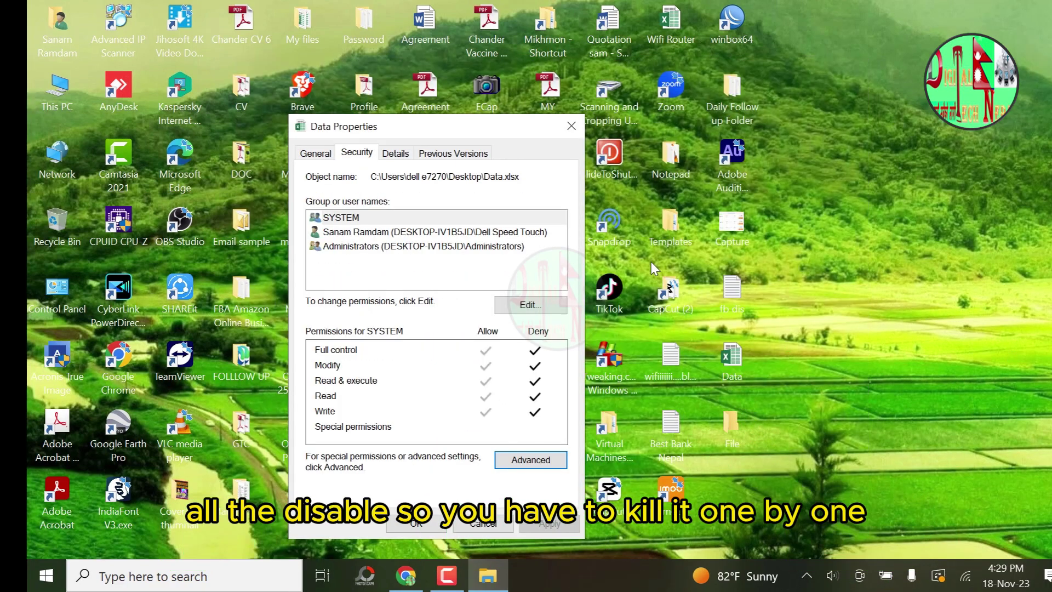
{"action": "left_click", "coordinate": [528, 305]}
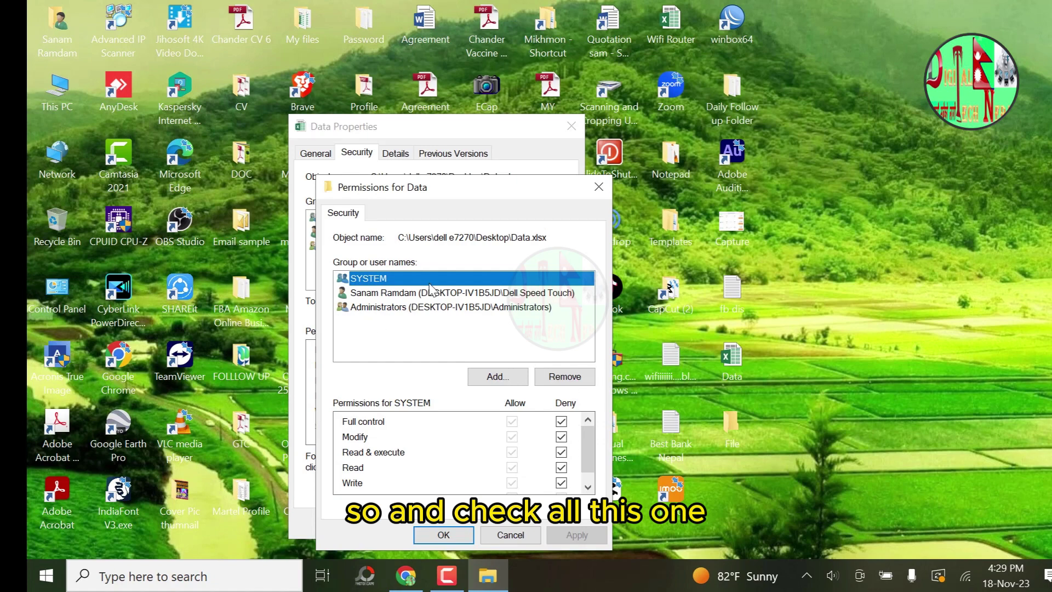
{"action": "left_click", "coordinate": [562, 422]}
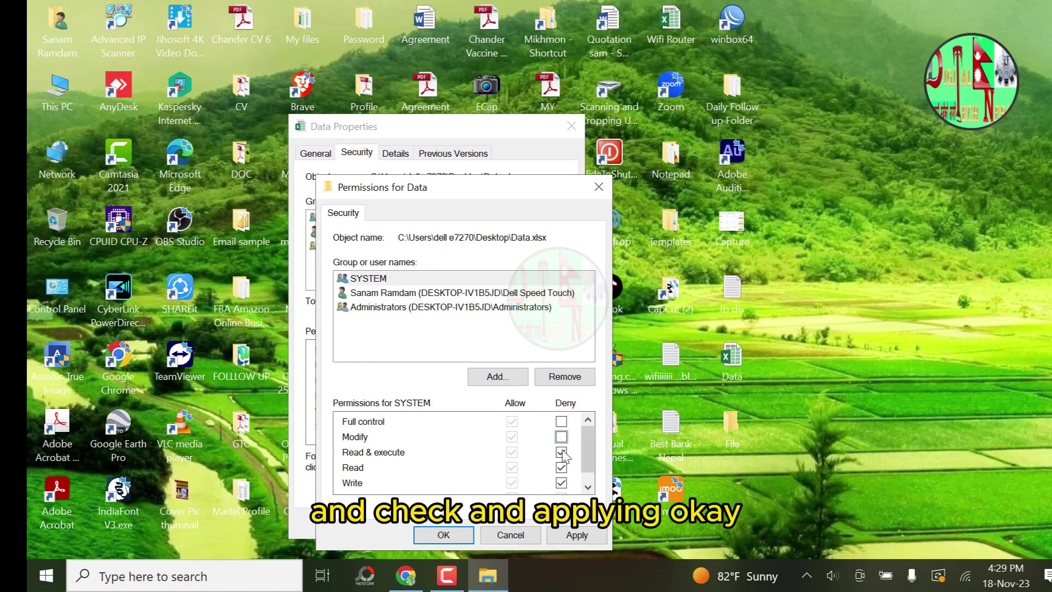
{"action": "scroll", "coordinate": [597, 461], "scroll_direction": "down", "scroll_amount": 1}
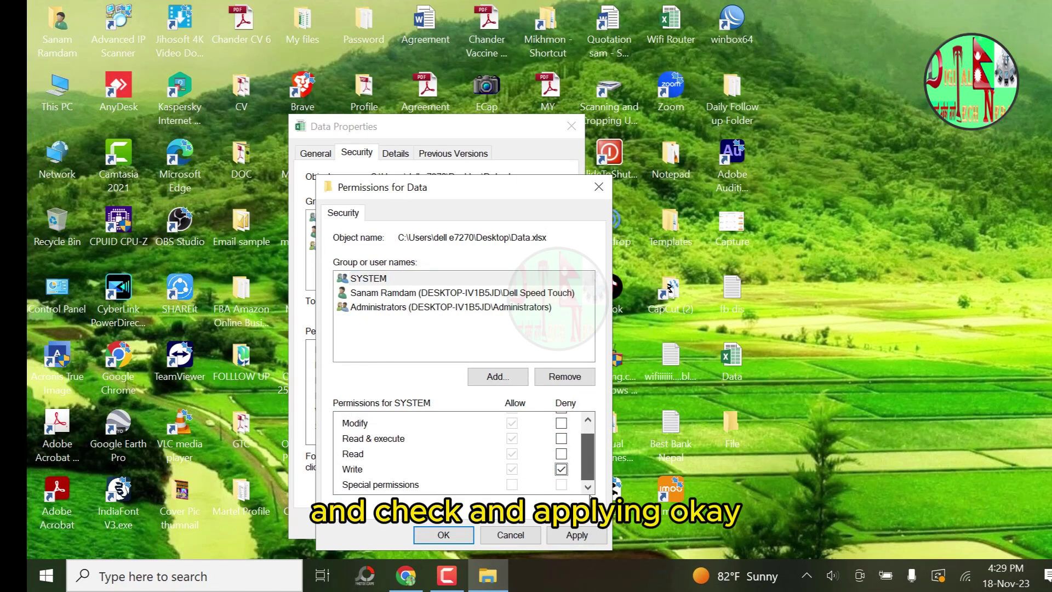
{"action": "scroll", "coordinate": [588, 461], "scroll_direction": "up", "scroll_amount": 1}
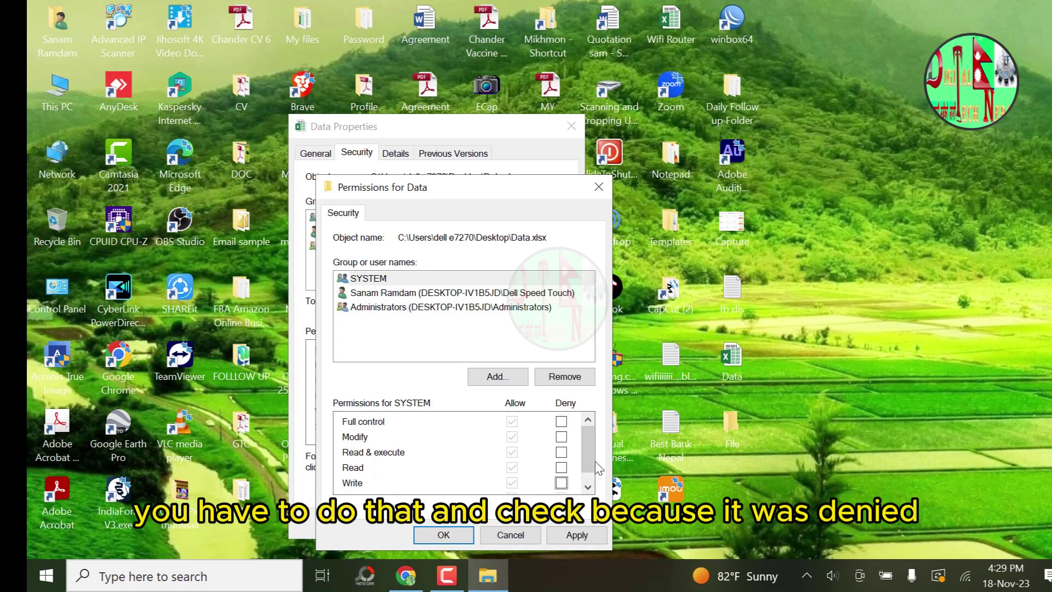
{"action": "left_click", "coordinate": [493, 295]}
{"action": "left_click", "coordinate": [562, 422]}
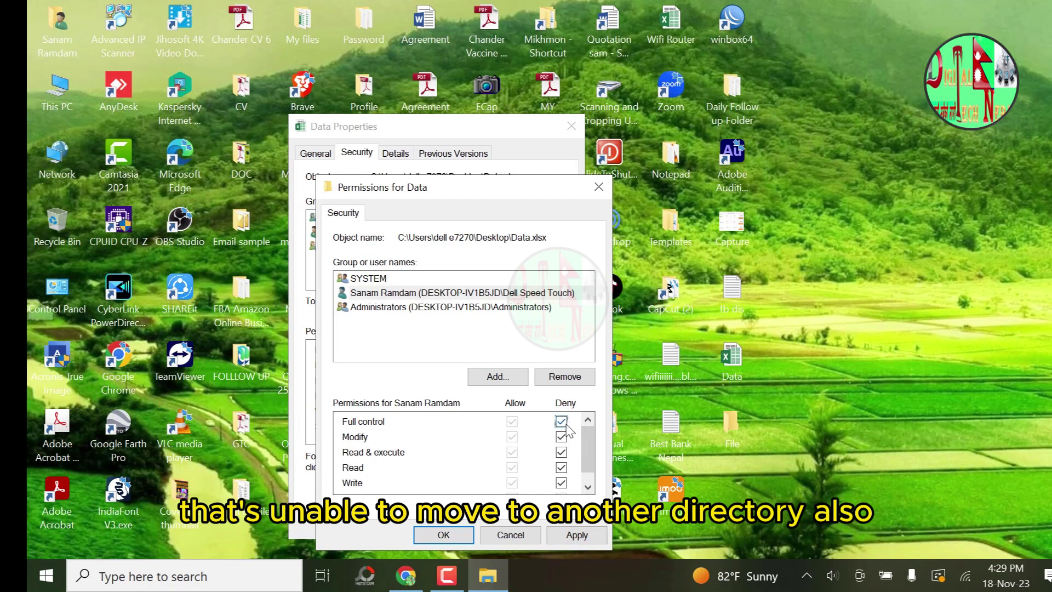
{"action": "left_click", "coordinate": [561, 453]}
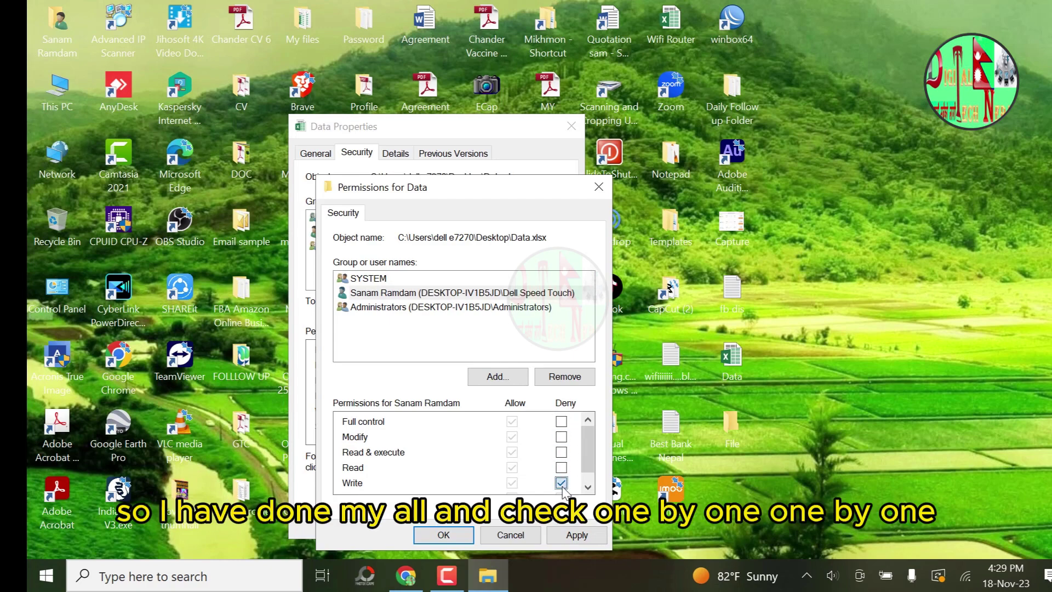
{"action": "left_click", "coordinate": [562, 483]}
{"action": "scroll", "coordinate": [562, 468], "scroll_direction": "down", "scroll_amount": 1}
Step: Clear the Administrators' Deny for Full control and Read, then apply and close
{"action": "left_click", "coordinate": [394, 308]}
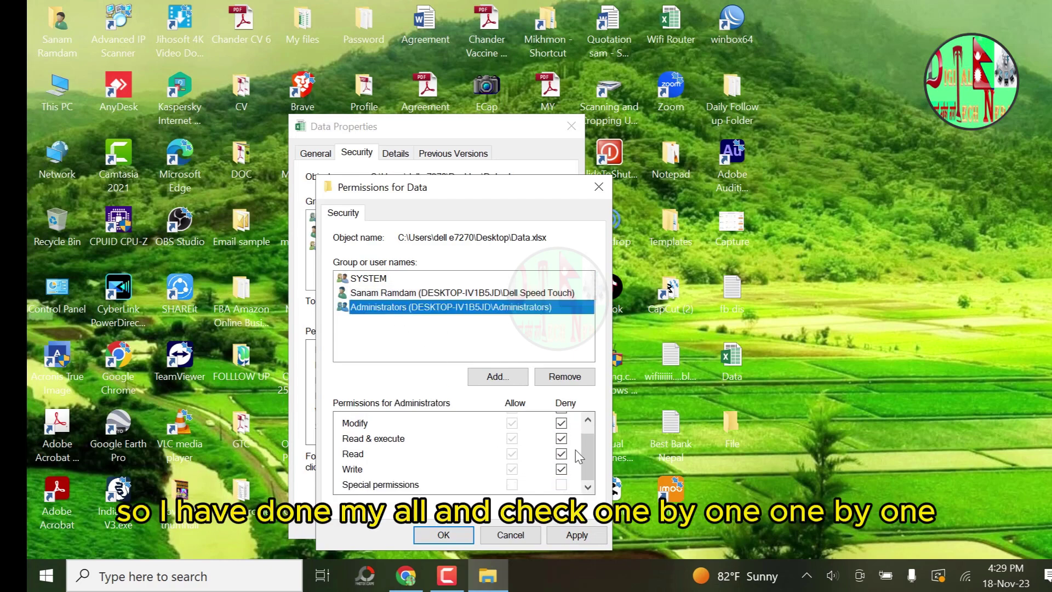
{"action": "left_click_drag", "start_coordinate": [586, 460], "coordinate": [586, 428]}
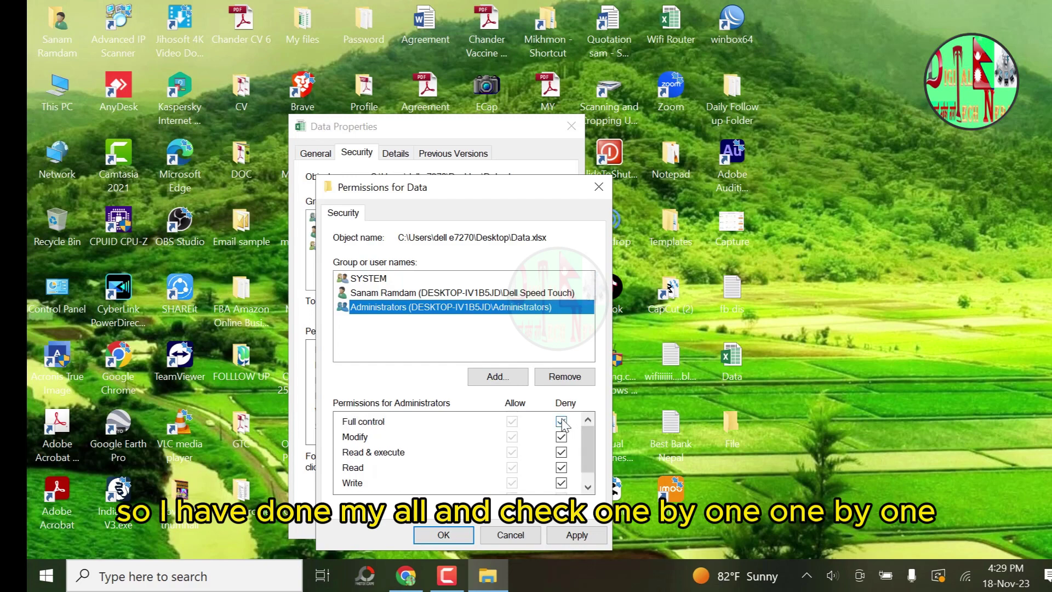
{"action": "left_click", "coordinate": [562, 422]}
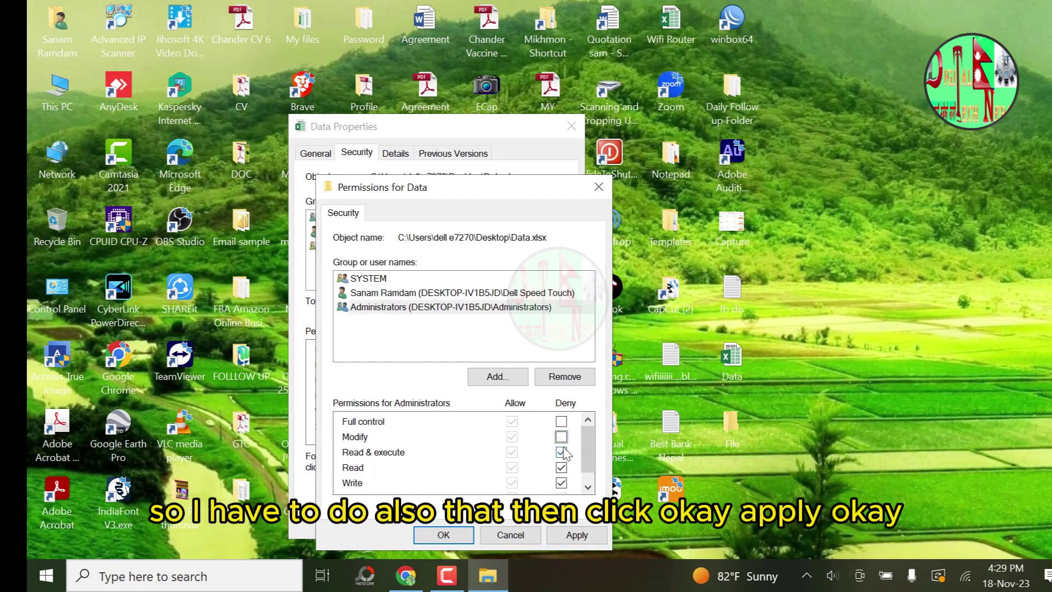
{"action": "left_click", "coordinate": [561, 468]}
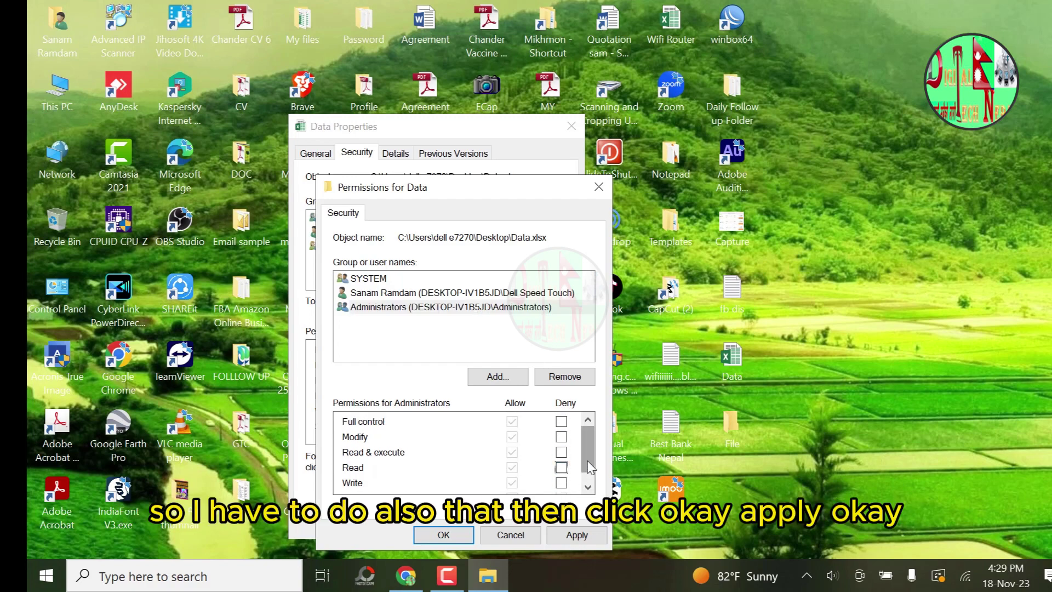
{"action": "scroll", "coordinate": [588, 461], "scroll_direction": "down", "scroll_amount": 1}
{"action": "left_click", "coordinate": [577, 535]}
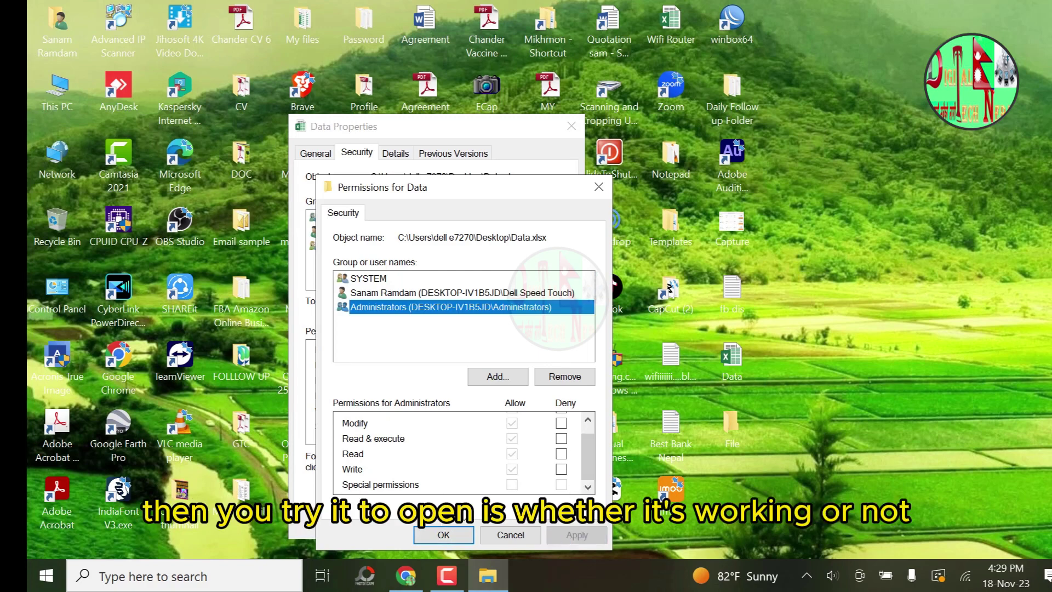
{"action": "left_click", "coordinate": [442, 536]}
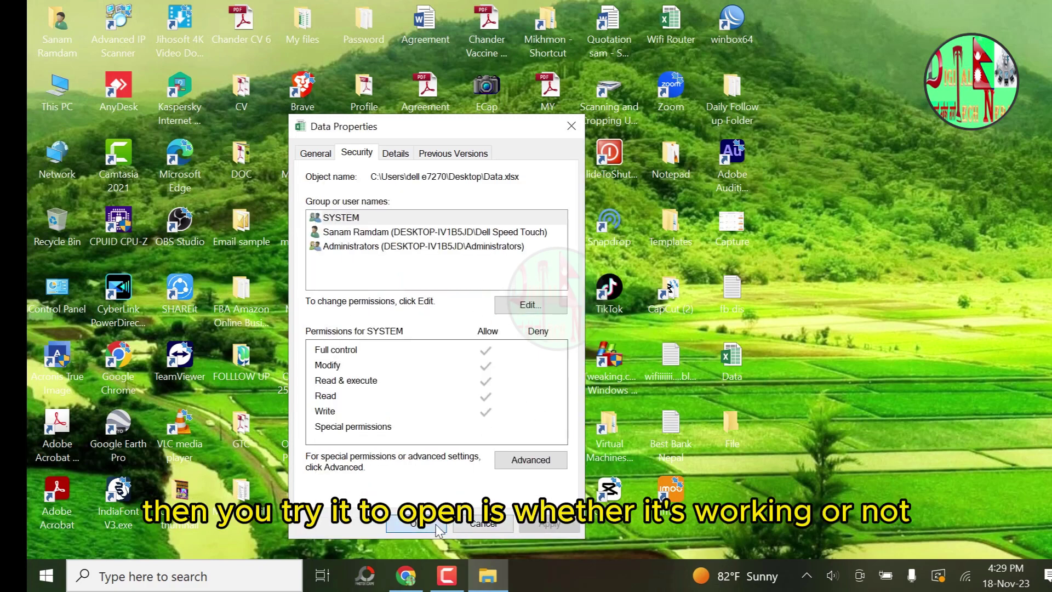
Step: Close Properties and open Data.xlsx in Excel, selecting cell E68 to check it
{"action": "left_click", "coordinate": [417, 526]}
{"action": "double_click", "coordinate": [728, 354]}
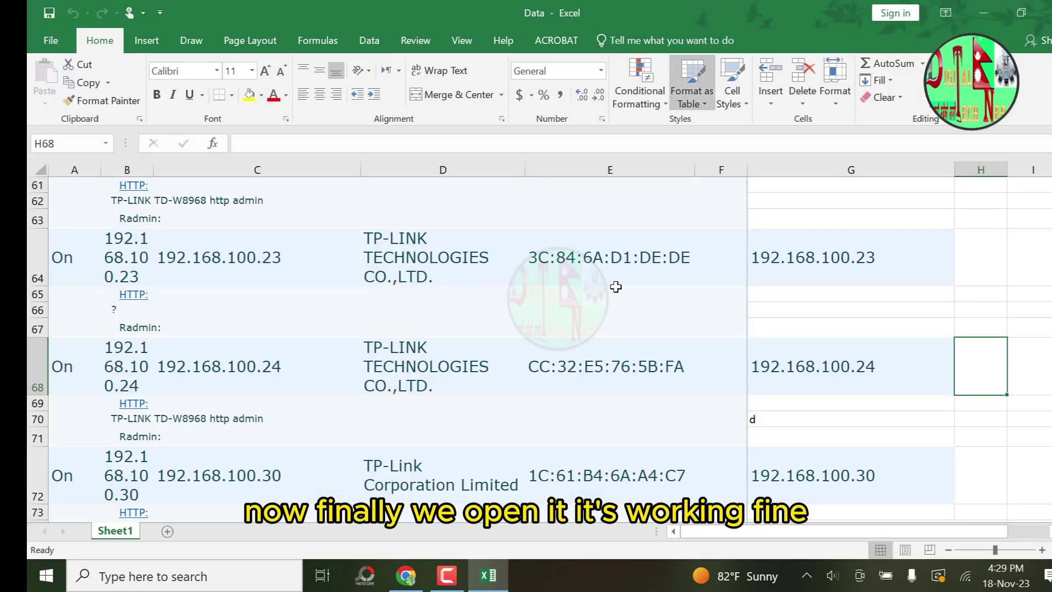
{"action": "left_click", "coordinate": [542, 358]}
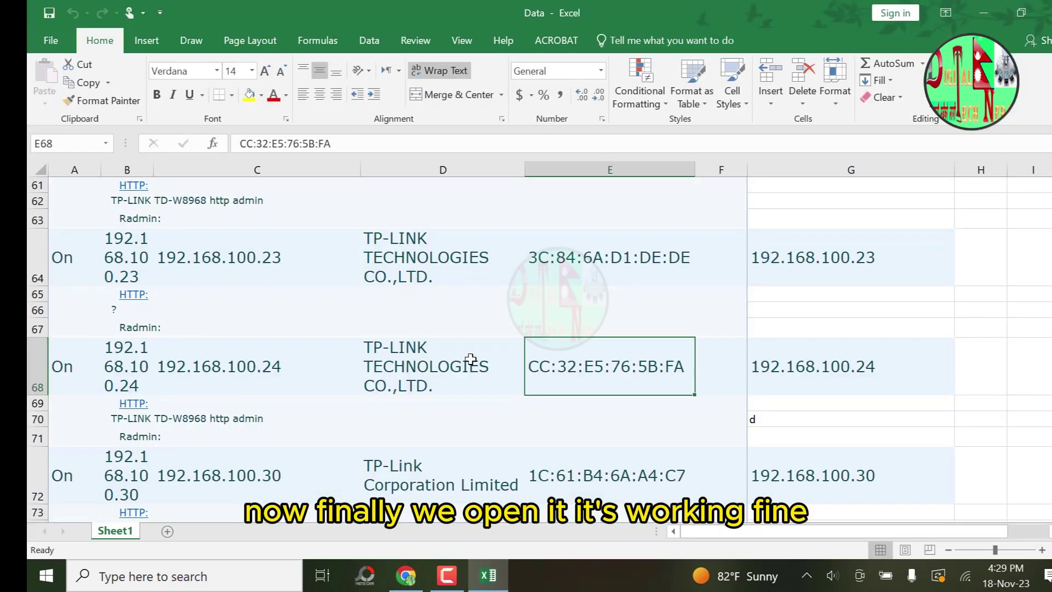
{"action": "scroll", "coordinate": [625, 400], "scroll_direction": "down", "scroll_amount": 10}
{"action": "scroll", "coordinate": [436, 399], "scroll_direction": "down", "scroll_amount": 6}
{"action": "scroll", "coordinate": [338, 378], "scroll_direction": "up", "scroll_amount": 20}
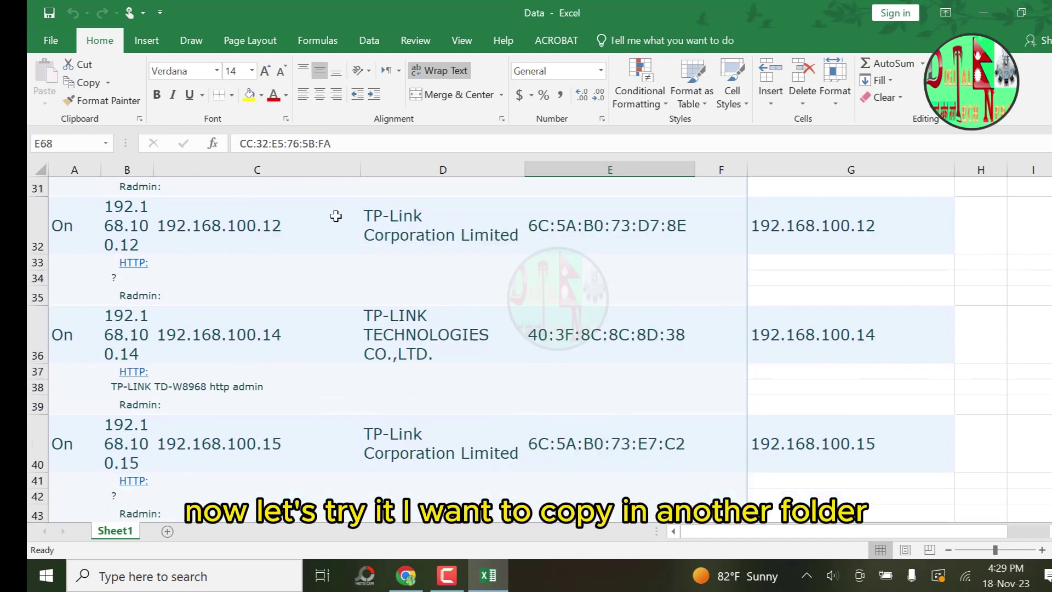
{"action": "scroll", "coordinate": [337, 214], "scroll_direction": "up", "scroll_amount": 10}
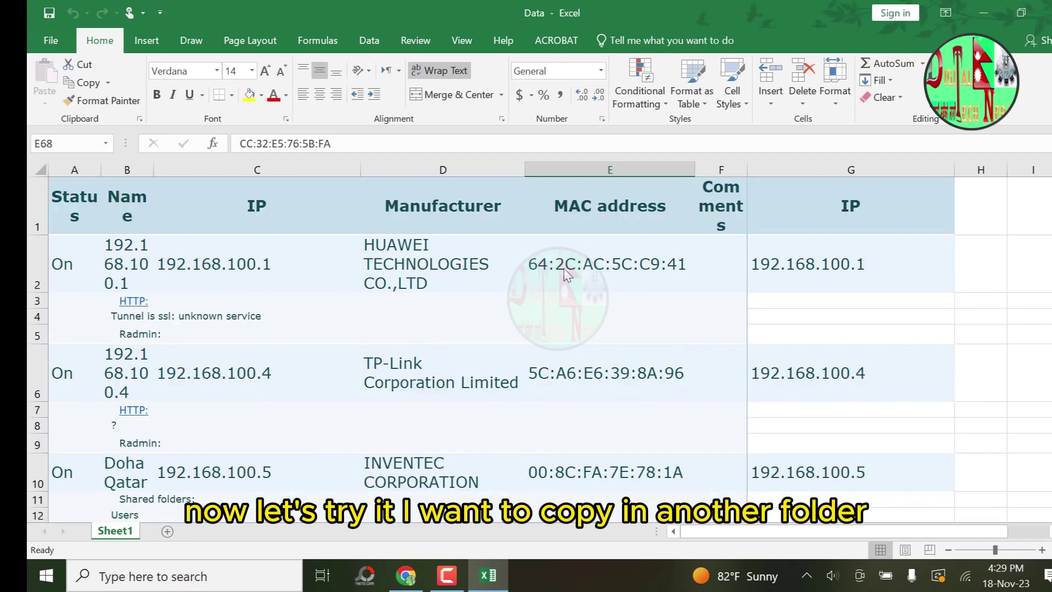
Step: Close Excel, then copy Data.xlsx from the desktop and paste it into the File folder
{"action": "left_click", "coordinate": [1045, 12]}
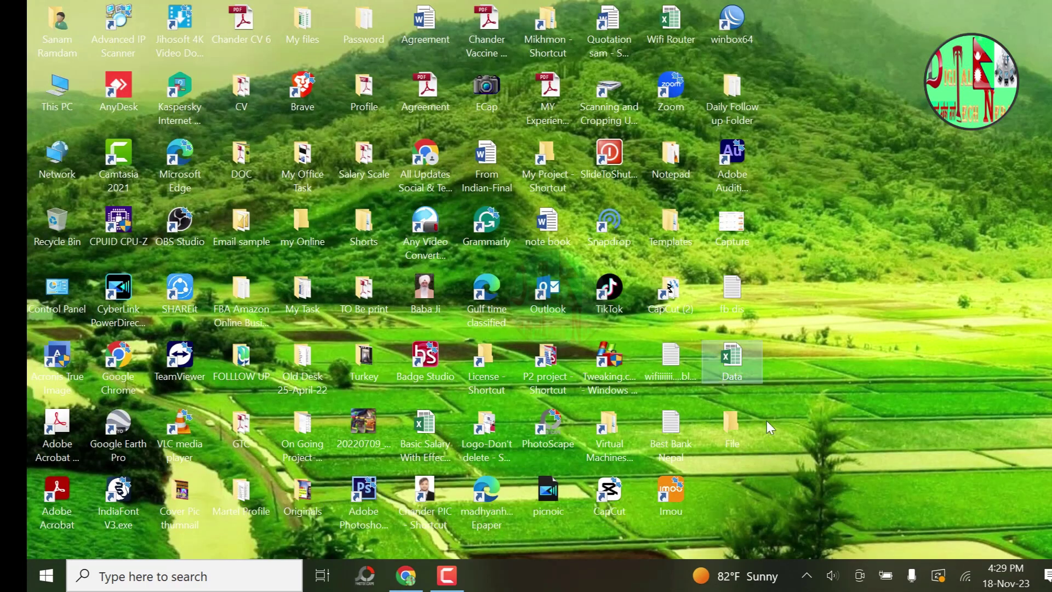
{"action": "right_click", "coordinate": [732, 366]}
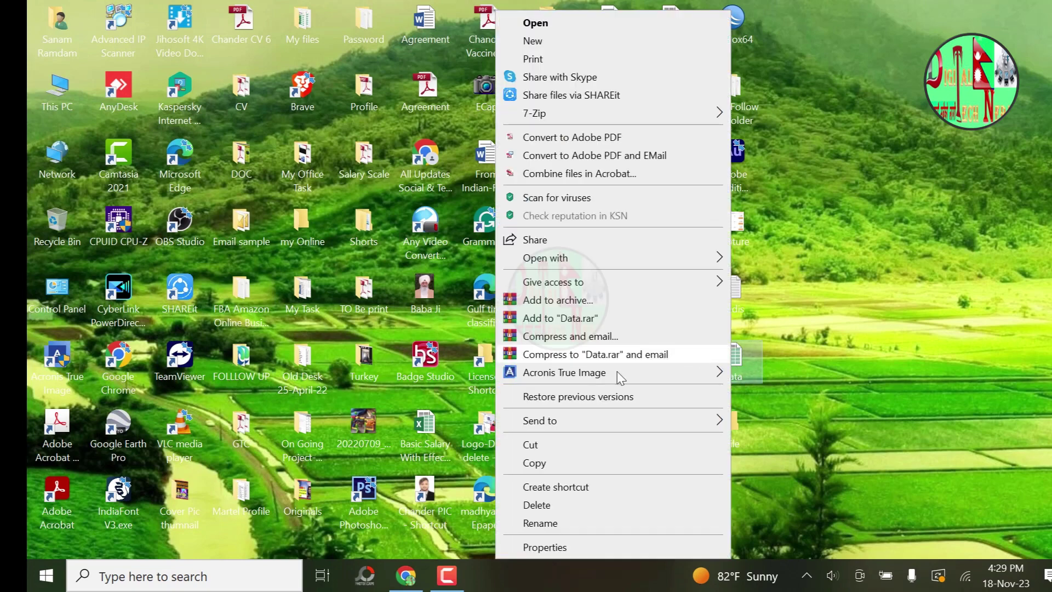
{"action": "left_click", "coordinate": [616, 458]}
{"action": "double_click", "coordinate": [734, 436]}
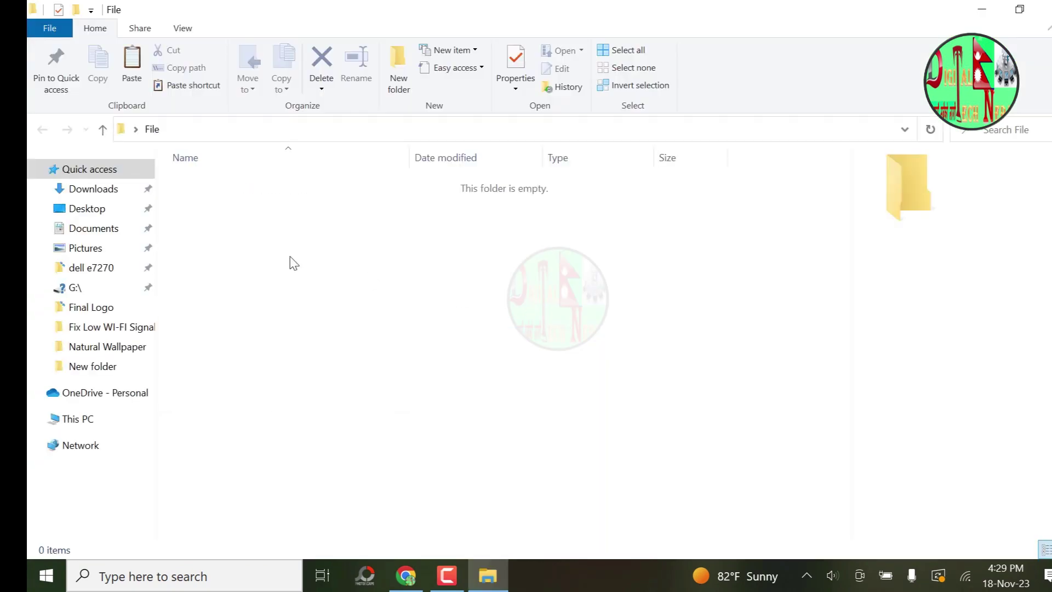
{"action": "right_click", "coordinate": [292, 255]}
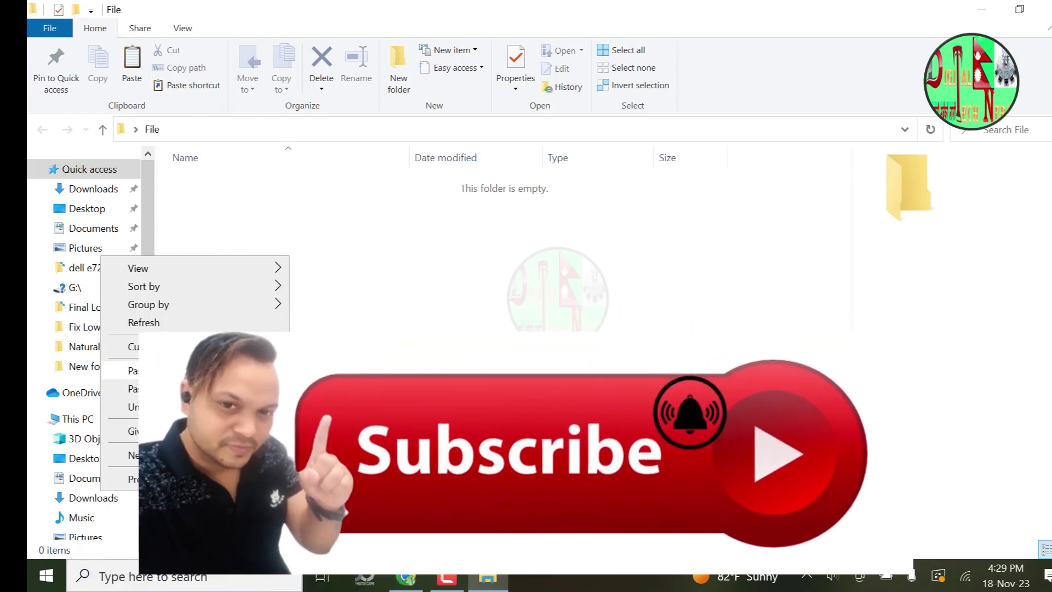
{"action": "left_click", "coordinate": [134, 370]}
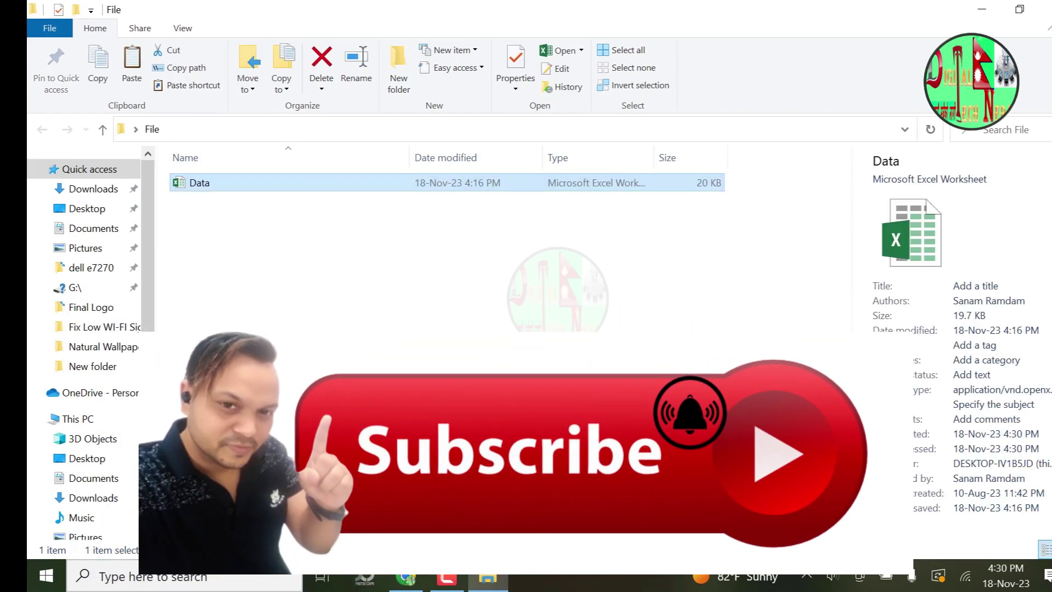
{"action": "left_click", "coordinate": [393, 297]}
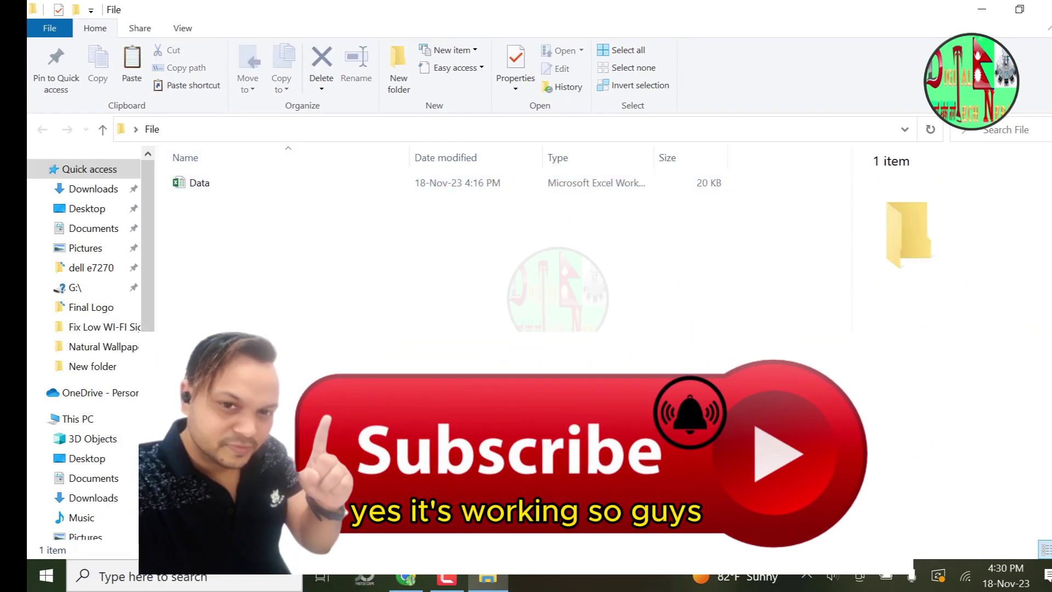
Step: Close the File folder window to return to the desktop
{"action": "left_click", "coordinate": [1017, 8]}
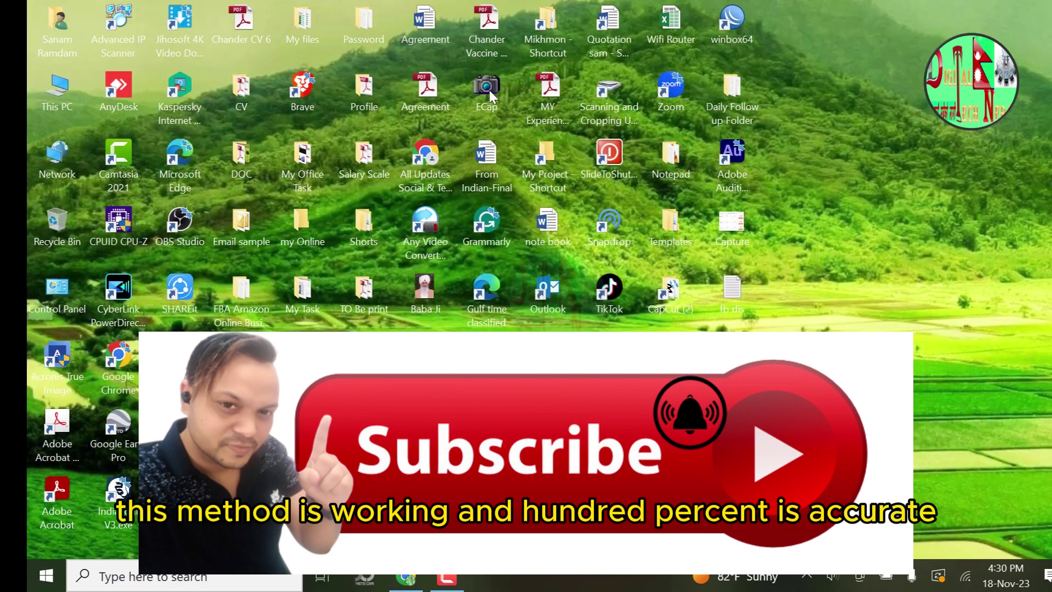